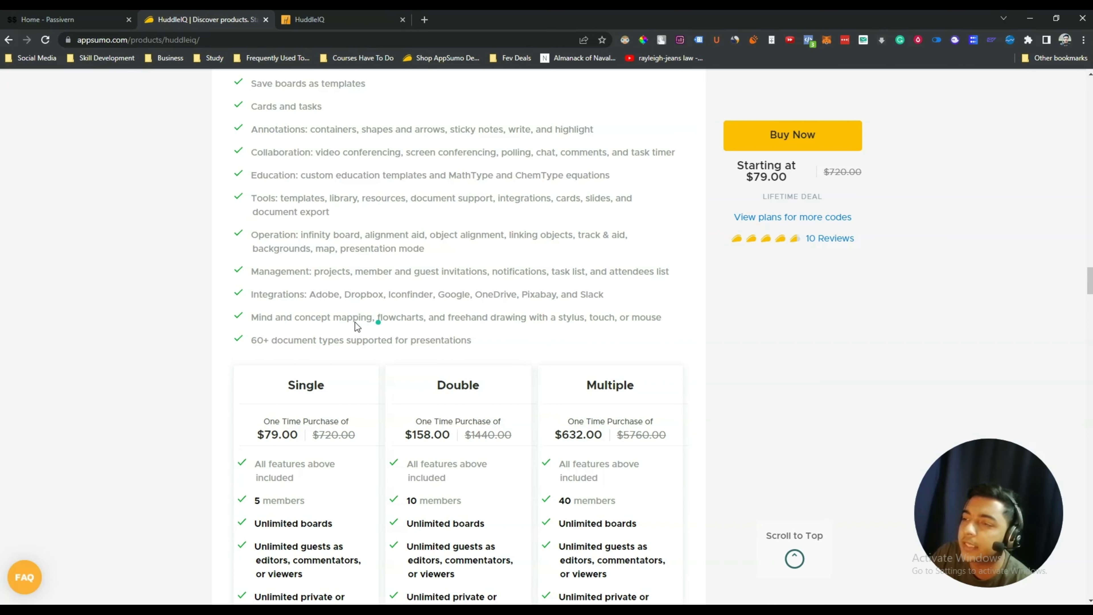
# - Examine the deal's feature lines on supported document types, mind mapping, flowcharts and freehand drawing
pyautogui.moveTo(254, 340); pyautogui.dragTo(468, 339)
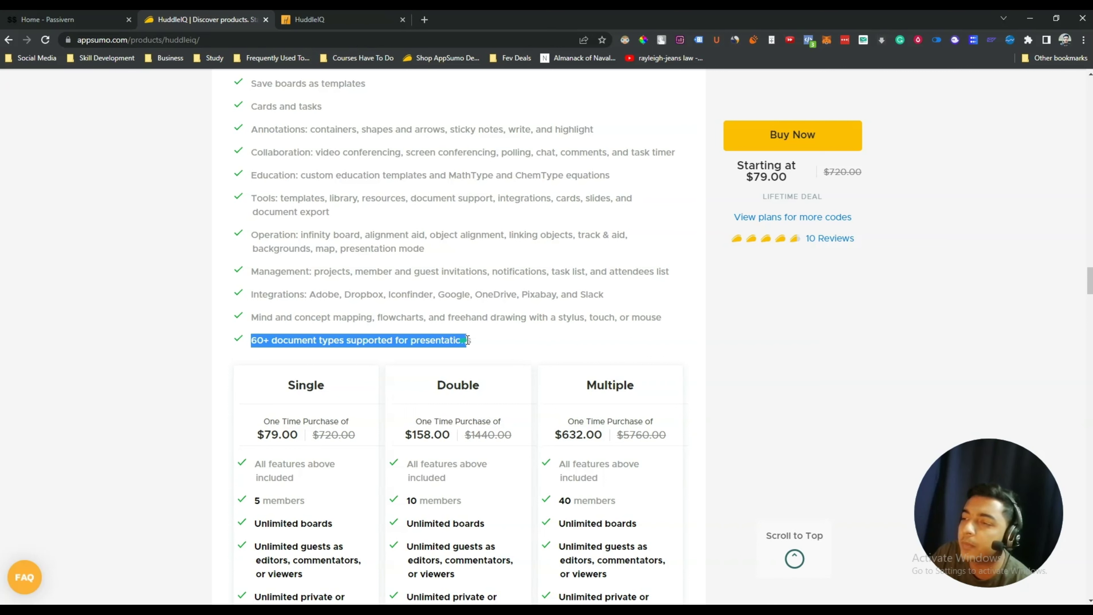
pyautogui.click(484, 338)
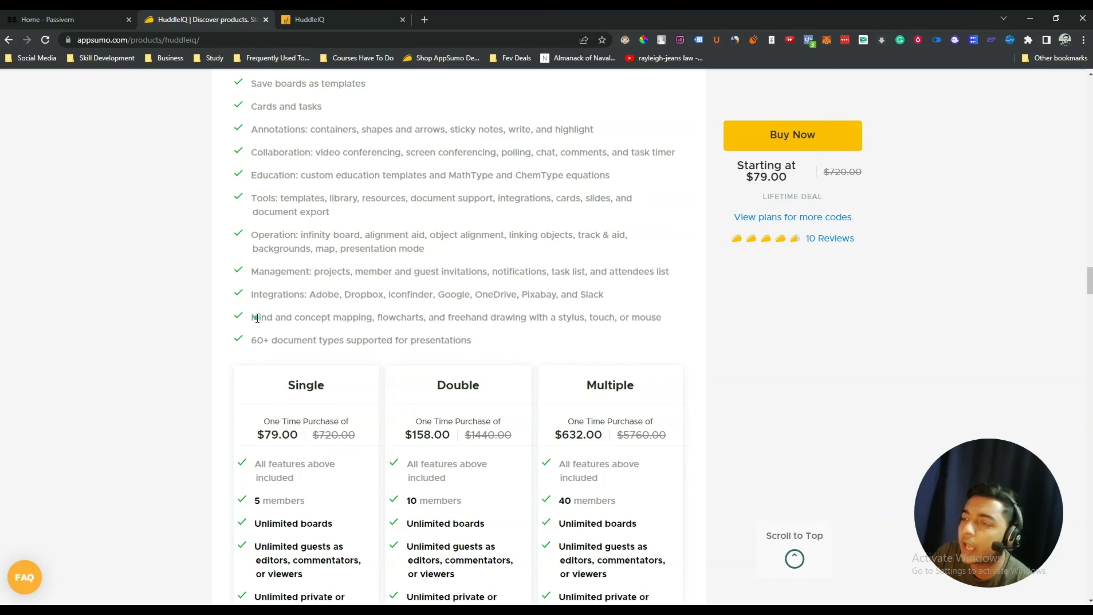
pyautogui.moveTo(257, 318); pyautogui.dragTo(421, 313)
pyautogui.click(377, 318)
pyautogui.doubleClick(472, 314)
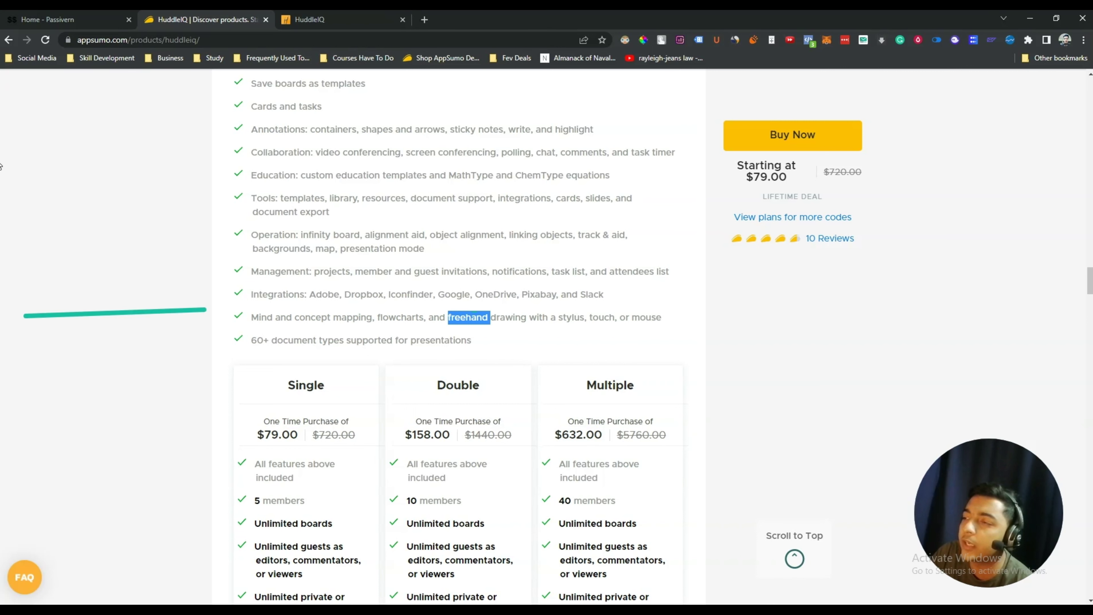
# - Compare the Single, Double and Multiple plan cards below the deal's feature list
pyautogui.scroll(-5, 503, 99)
pyautogui.moveTo(317, 407); pyautogui.dragTo(487, 385)
pyautogui.moveTo(503, 271); pyautogui.dragTo(514, 298)
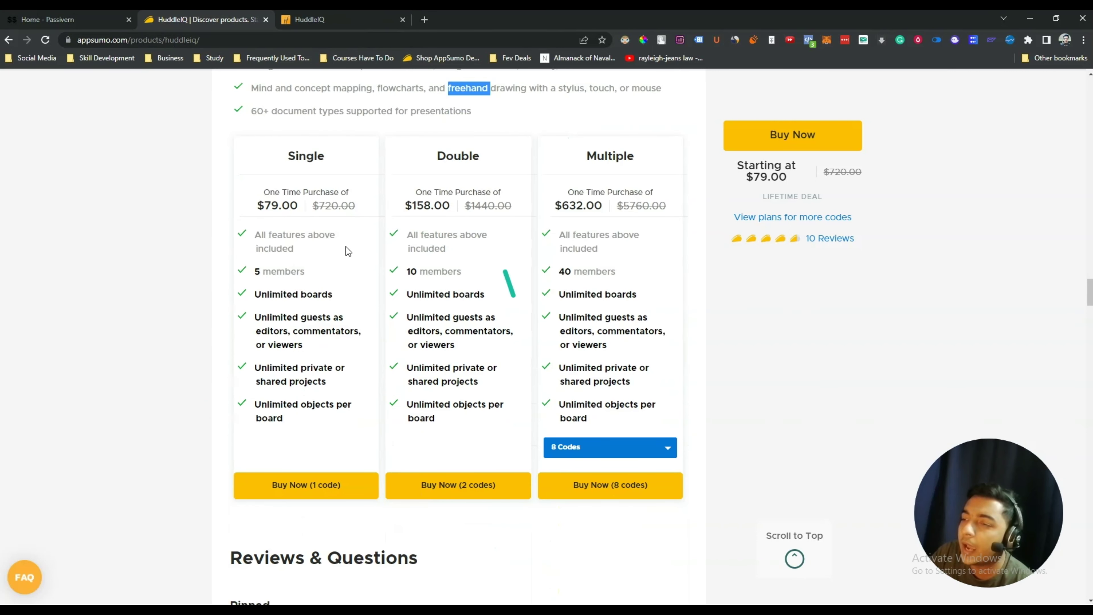
pyautogui.moveTo(304, 297); pyautogui.dragTo(349, 322)
pyautogui.moveTo(781, 239); pyautogui.dragTo(782, 287)
pyautogui.moveTo(608, 444); pyautogui.dragTo(667, 467)
pyautogui.moveTo(232, 344); pyautogui.dragTo(261, 381)
pyautogui.moveTo(325, 181); pyautogui.dragTo(404, 173)
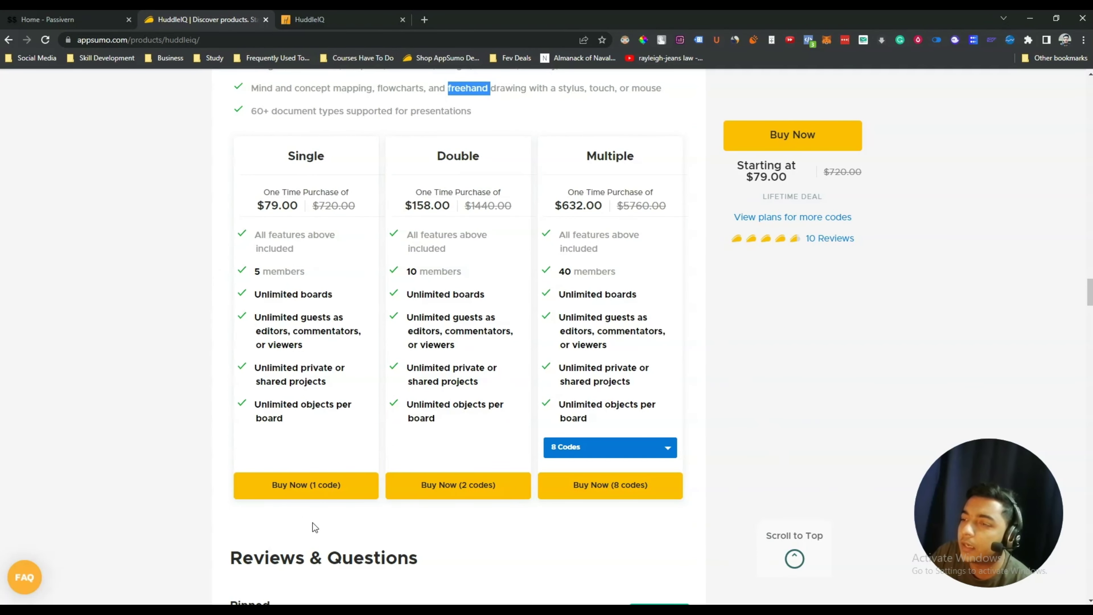
pyautogui.moveTo(261, 237); pyautogui.dragTo(316, 246)
pyautogui.moveTo(443, 235); pyautogui.dragTo(593, 250)
pyautogui.click(621, 257)
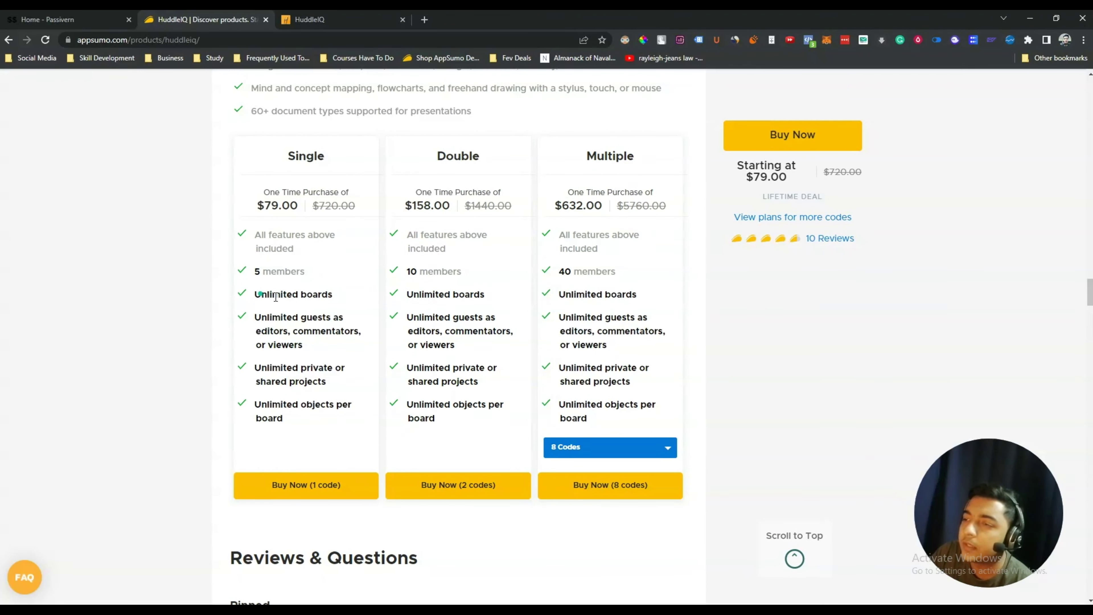
# - Examine the Single plan's unlimited allowances and compare its member limit with the Double plan's
pyautogui.moveTo(263, 295); pyautogui.dragTo(330, 297)
pyautogui.moveTo(255, 317); pyautogui.dragTo(328, 345)
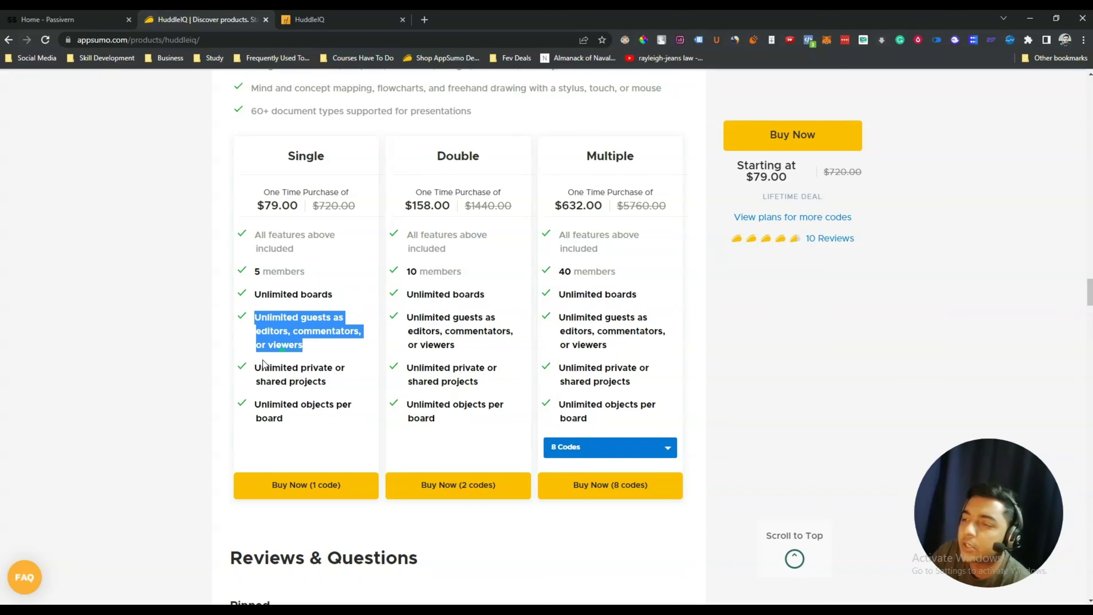
pyautogui.moveTo(252, 366); pyautogui.dragTo(340, 382)
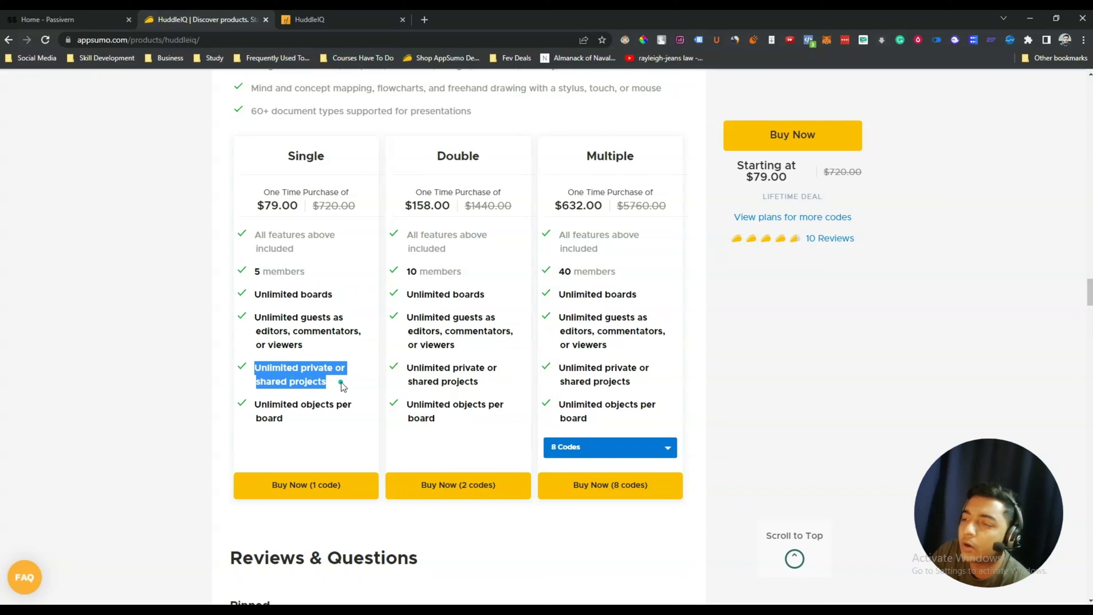
pyautogui.moveTo(252, 405); pyautogui.dragTo(292, 417)
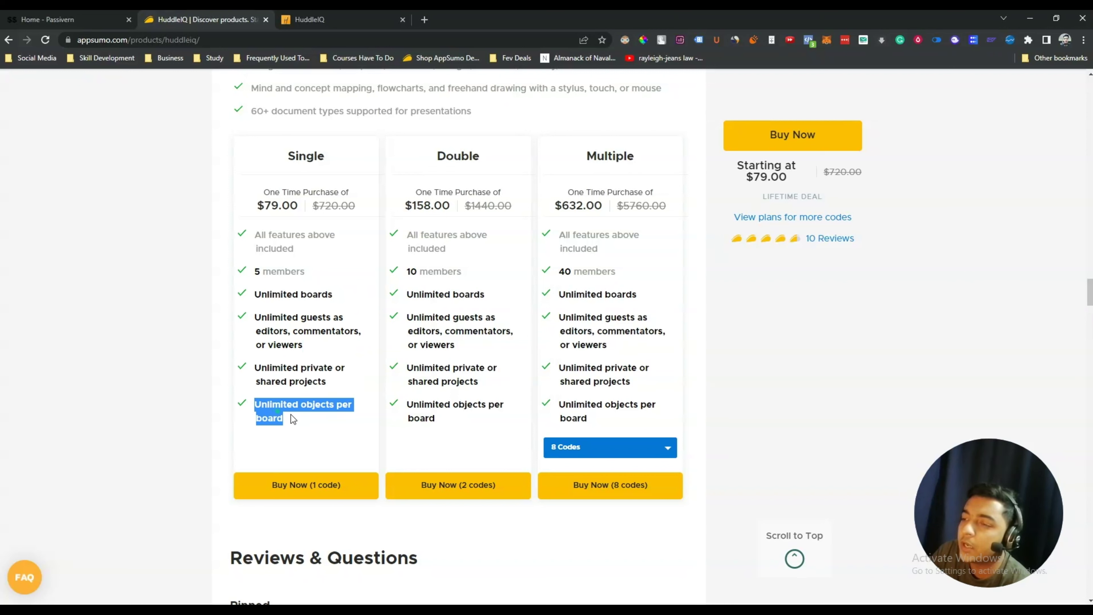
pyautogui.click(310, 421)
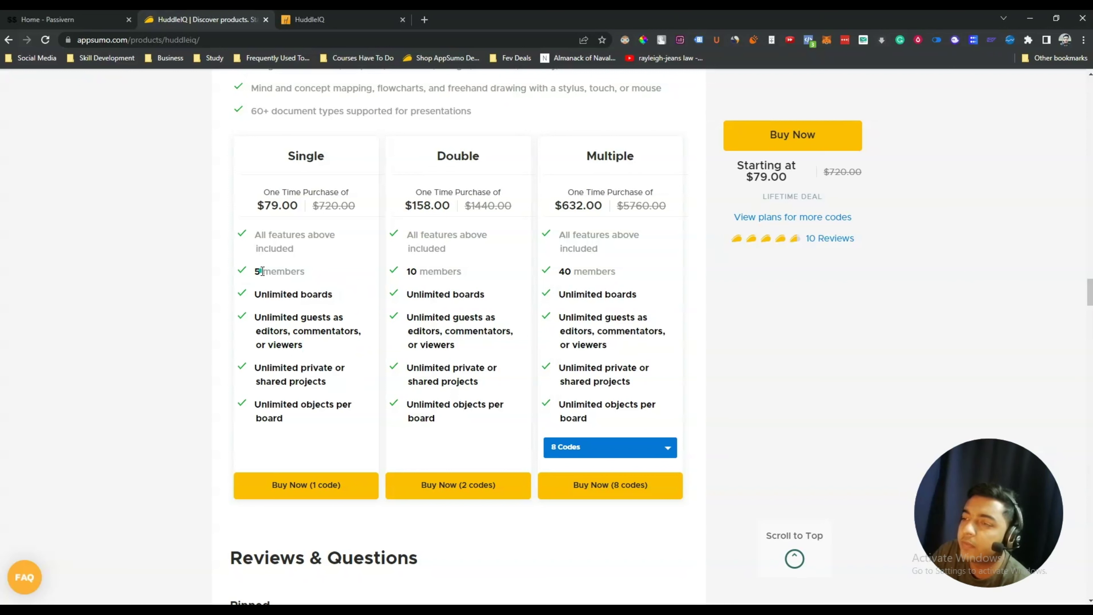
pyautogui.moveTo(287, 274); pyautogui.dragTo(313, 274)
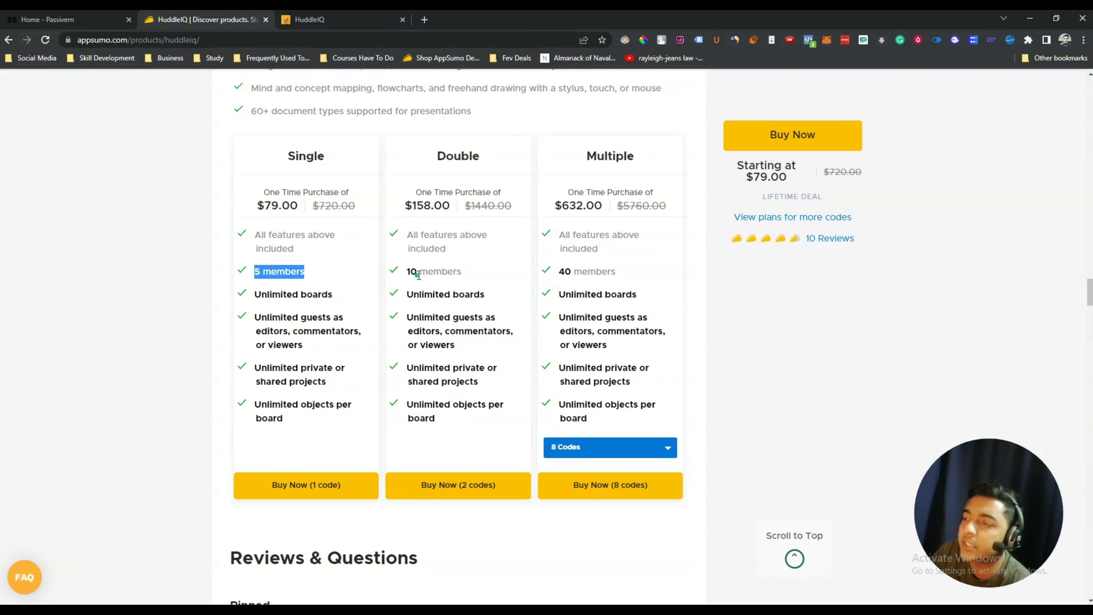
pyautogui.moveTo(407, 271); pyautogui.dragTo(455, 275)
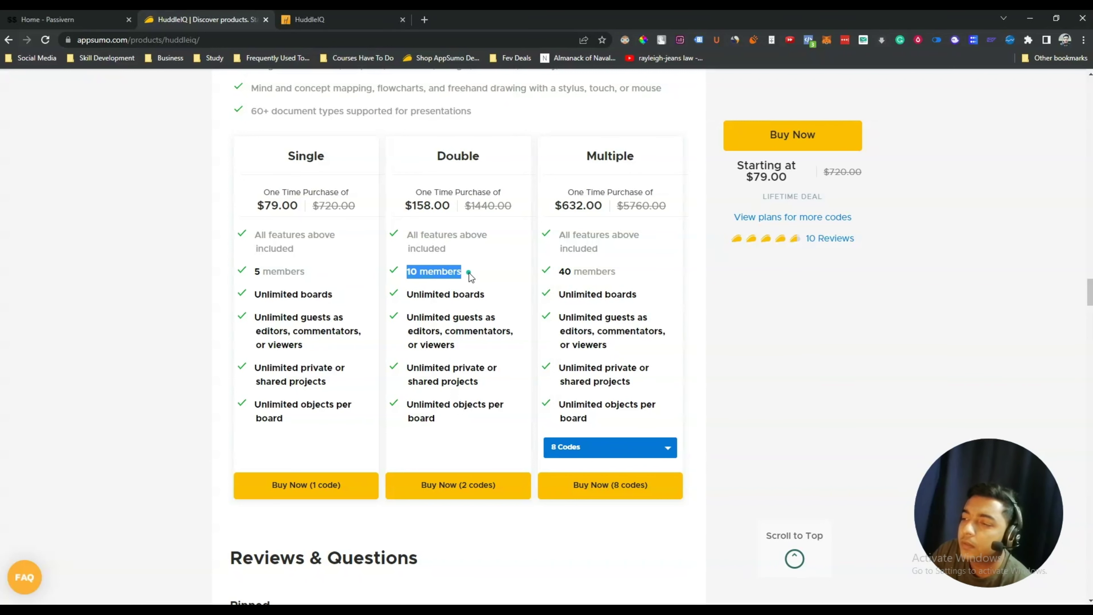
# - Open the roadmap link huddleiq.com/help-en/roadmap/ from the founder's pinned post in a new tab
pyautogui.scroll(-18, 460, 278)
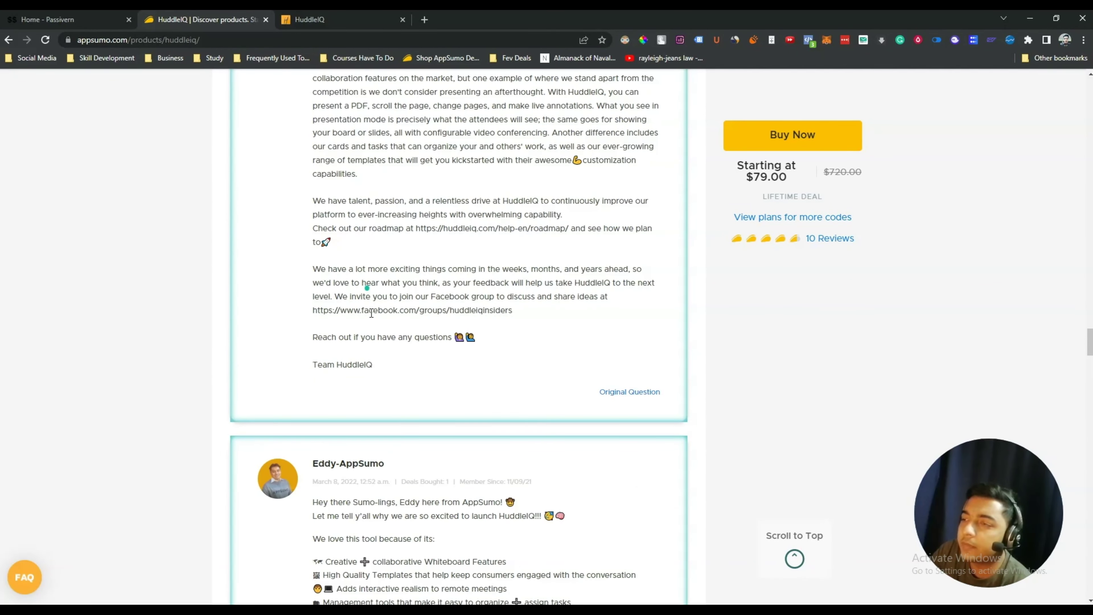
pyautogui.scroll(1, 344, 316)
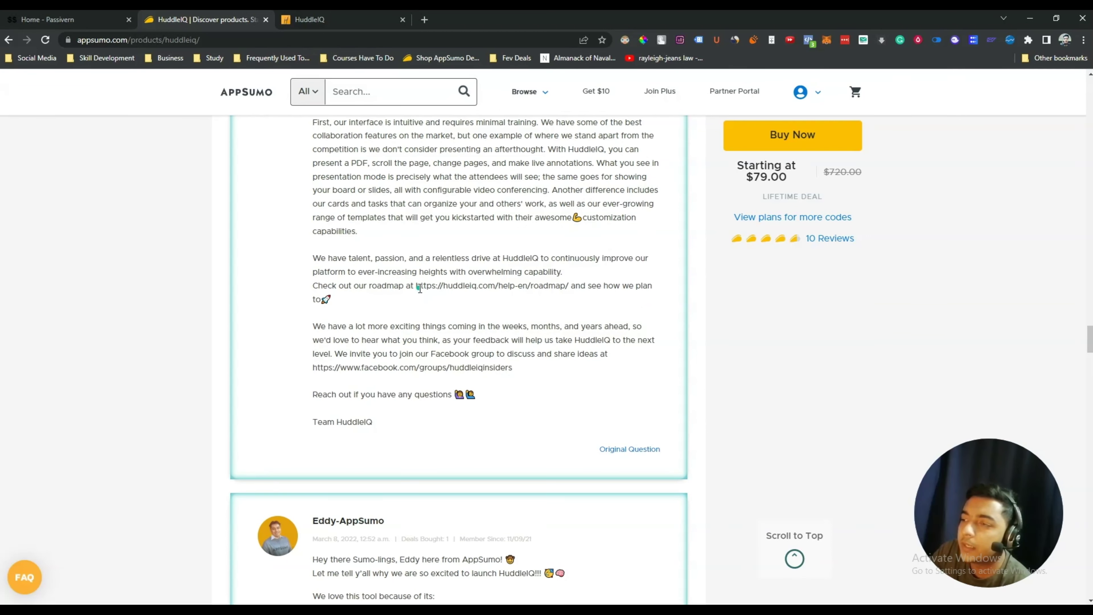
pyautogui.moveTo(417, 287); pyautogui.dragTo(573, 292)
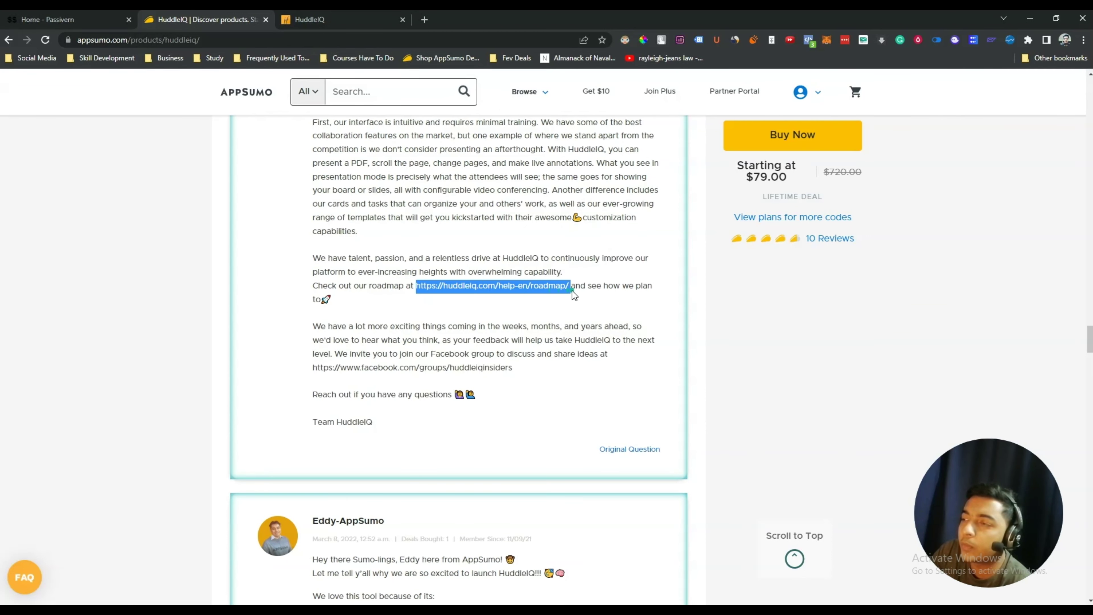
pyautogui.rightClick(559, 286)
pyautogui.click(576, 323)
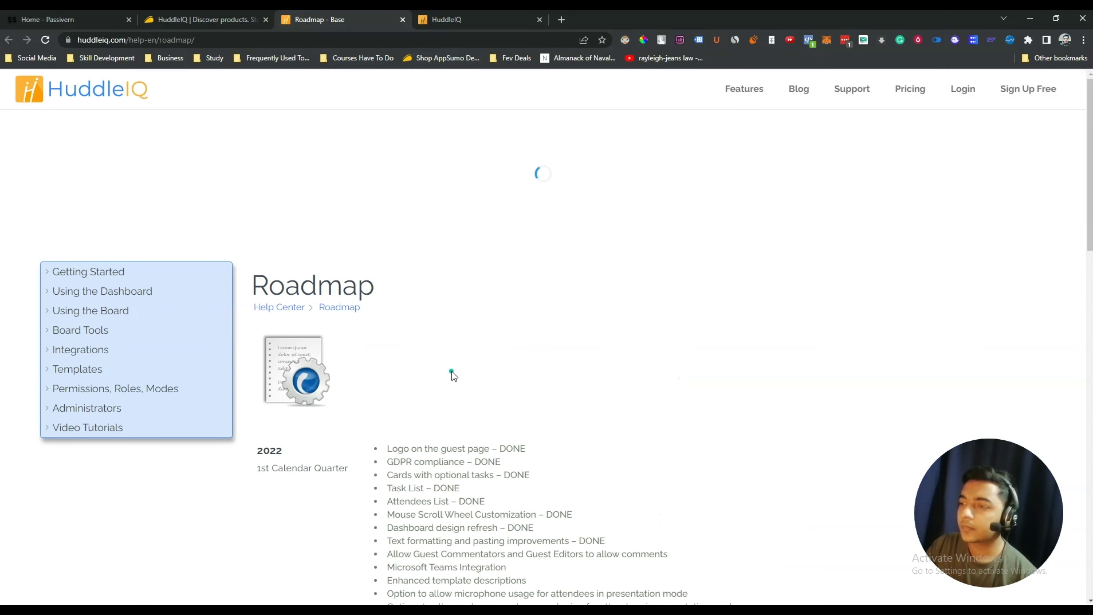
# - Read through the 2022 roadmap from the 1st to the 4th calendar quarter
pyautogui.scroll(-5, 463, 367)
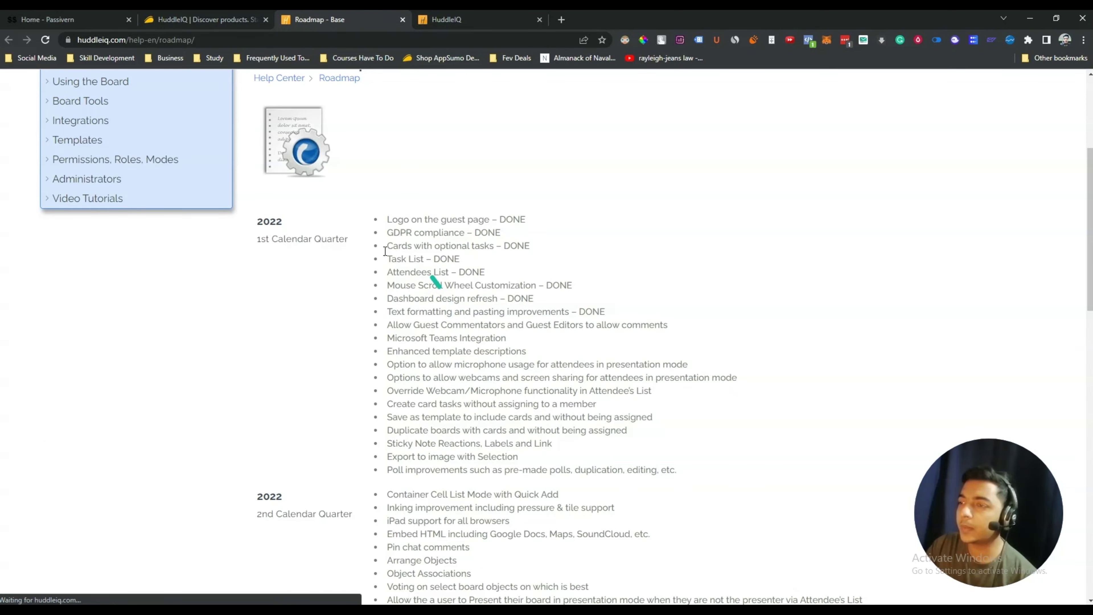
pyautogui.scroll(1, 301, 258)
pyautogui.moveTo(257, 279); pyautogui.dragTo(355, 292)
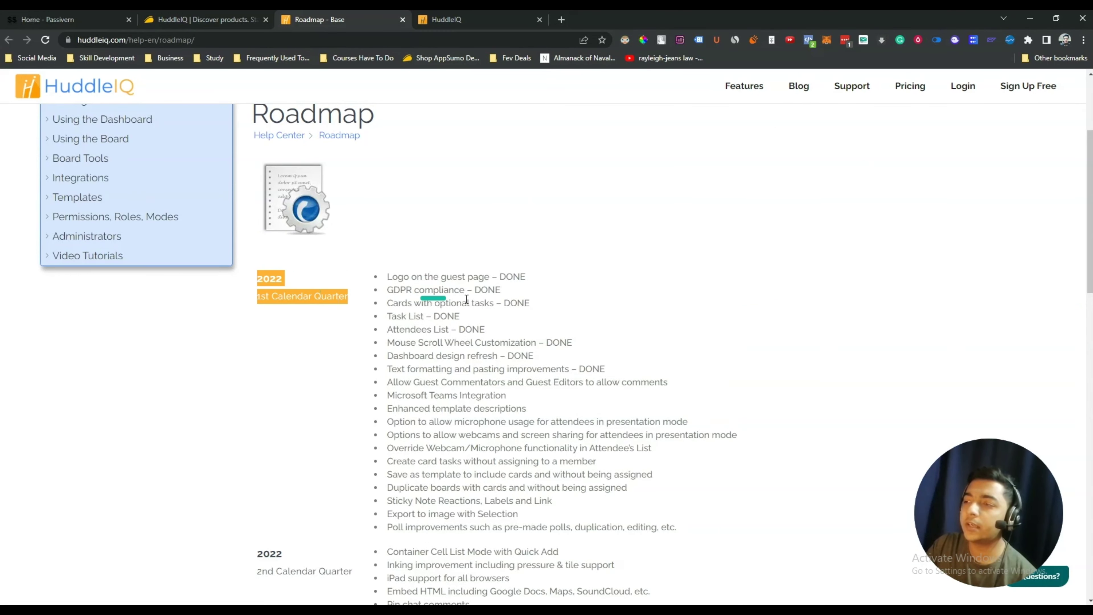
pyautogui.scroll(-5, 473, 298)
pyautogui.moveTo(254, 342); pyautogui.dragTo(351, 339)
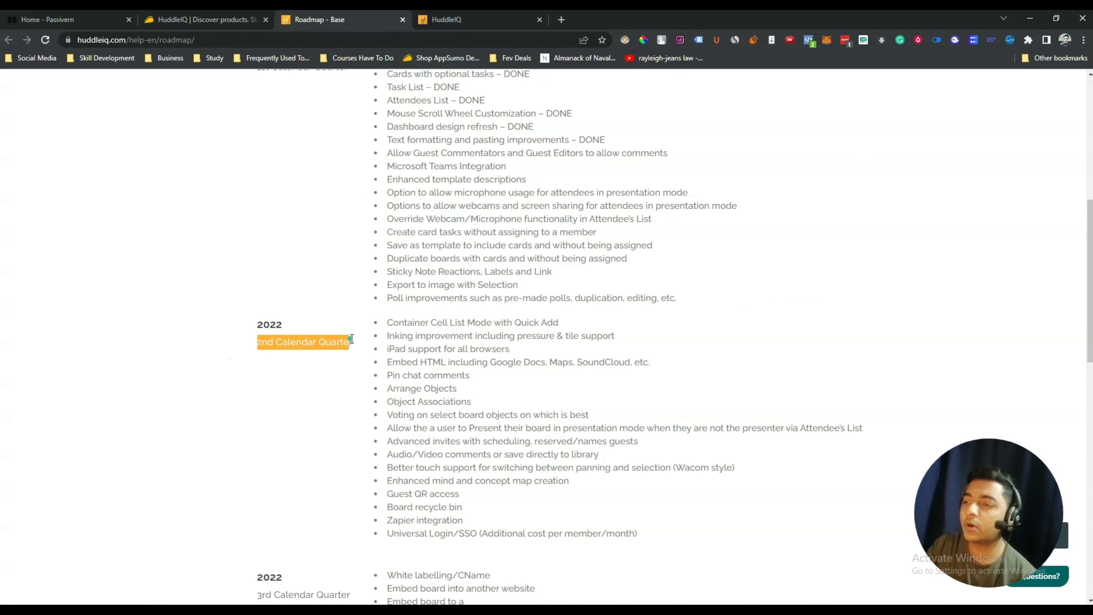
pyautogui.scroll(-5, 405, 386)
pyautogui.moveTo(258, 365); pyautogui.dragTo(395, 372)
pyautogui.scroll(-1, 395, 372)
pyautogui.scroll(-5, 395, 372)
pyautogui.moveTo(232, 363); pyautogui.dragTo(385, 364)
pyautogui.click(423, 388)
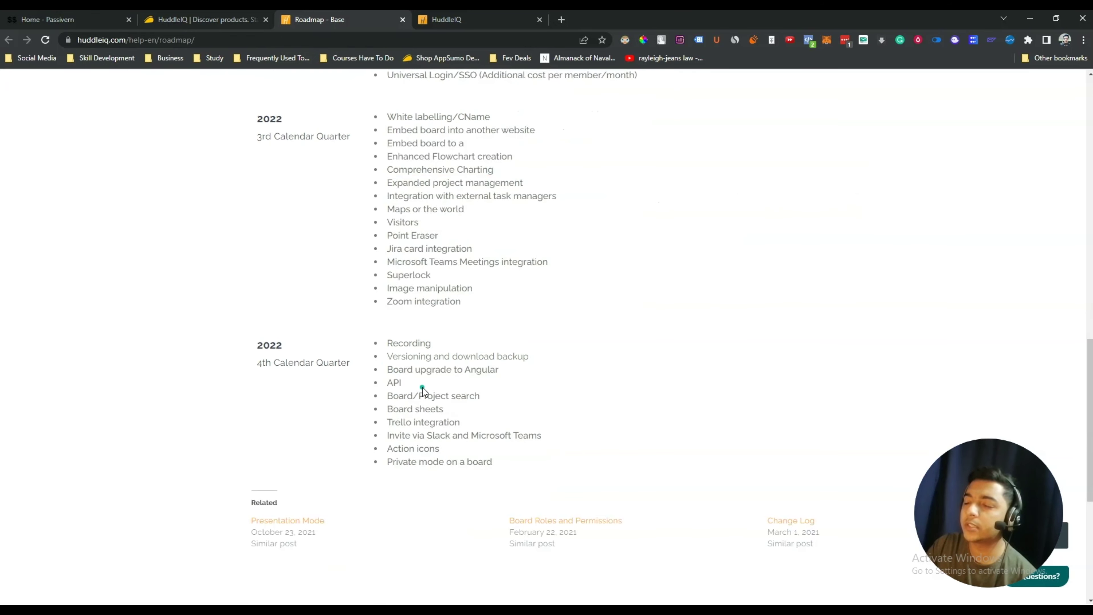
# - Review the roadmap's 1st-quarter items marked DONE and skim the planned features of the following quarters
pyautogui.scroll(20, 423, 387)
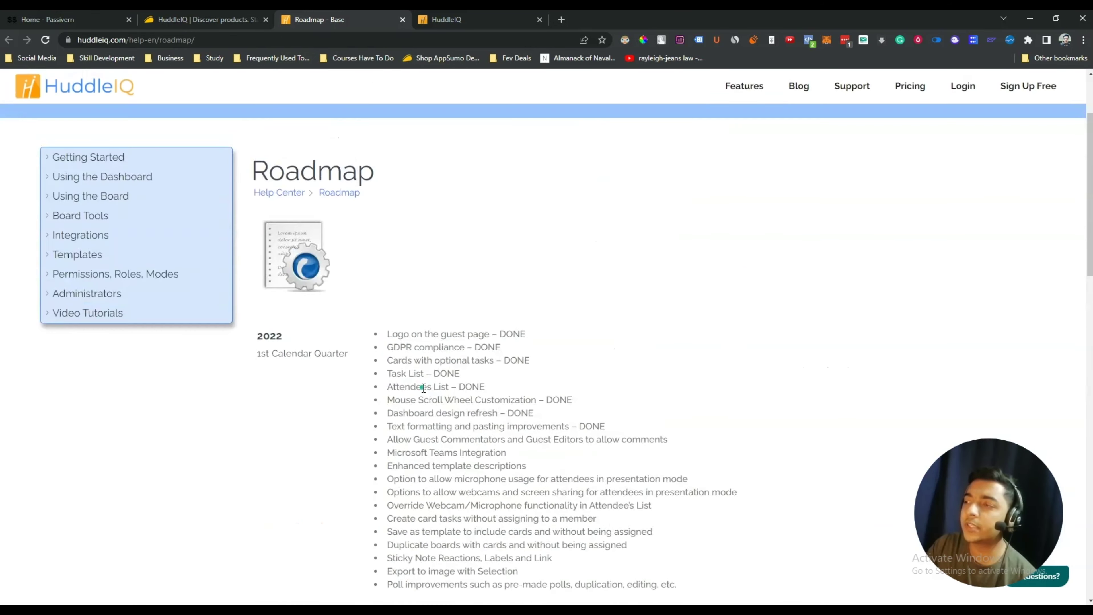
pyautogui.scroll(-3, 310, 336)
pyautogui.moveTo(388, 328); pyautogui.dragTo(485, 476)
pyautogui.click(485, 476)
pyautogui.scroll(-14, 486, 475)
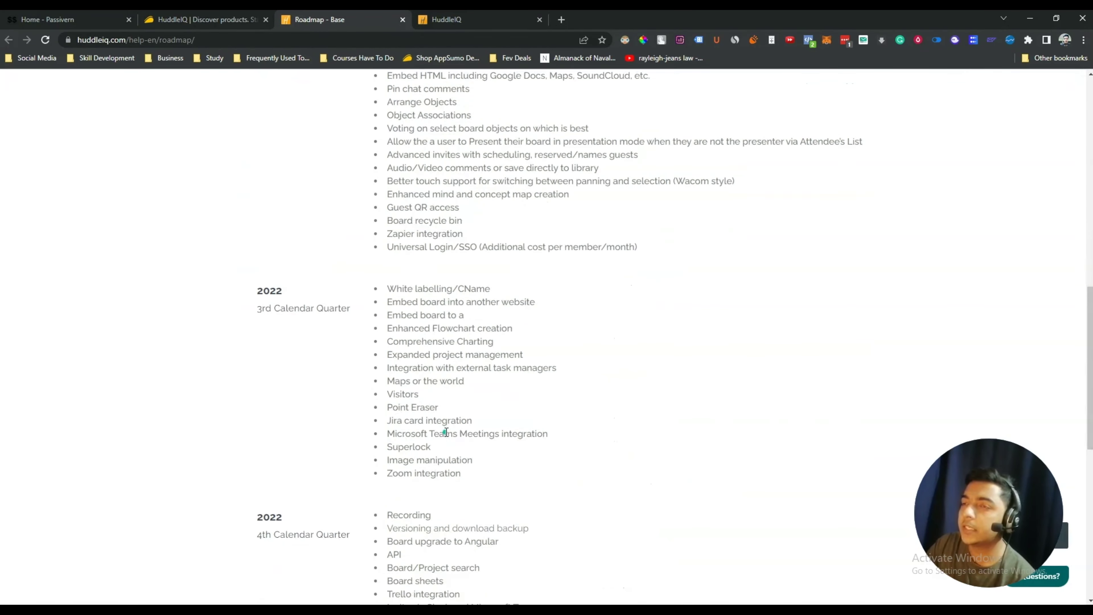
pyautogui.scroll(10, 444, 430)
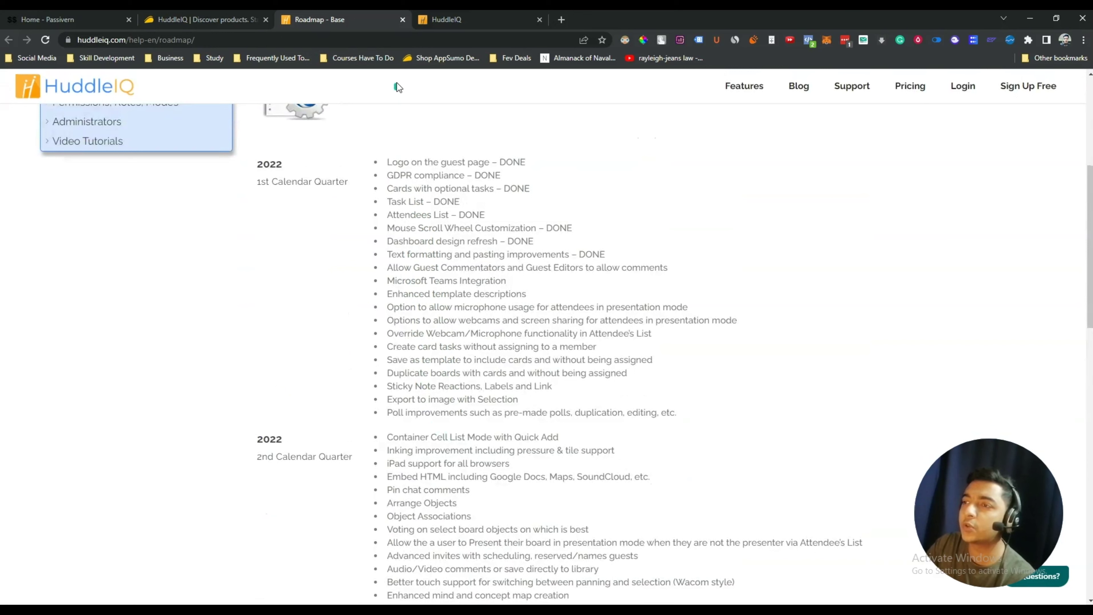
# - Close the roadmap page and review the plan prices on the AppSumo deal page again
pyautogui.click(403, 20)
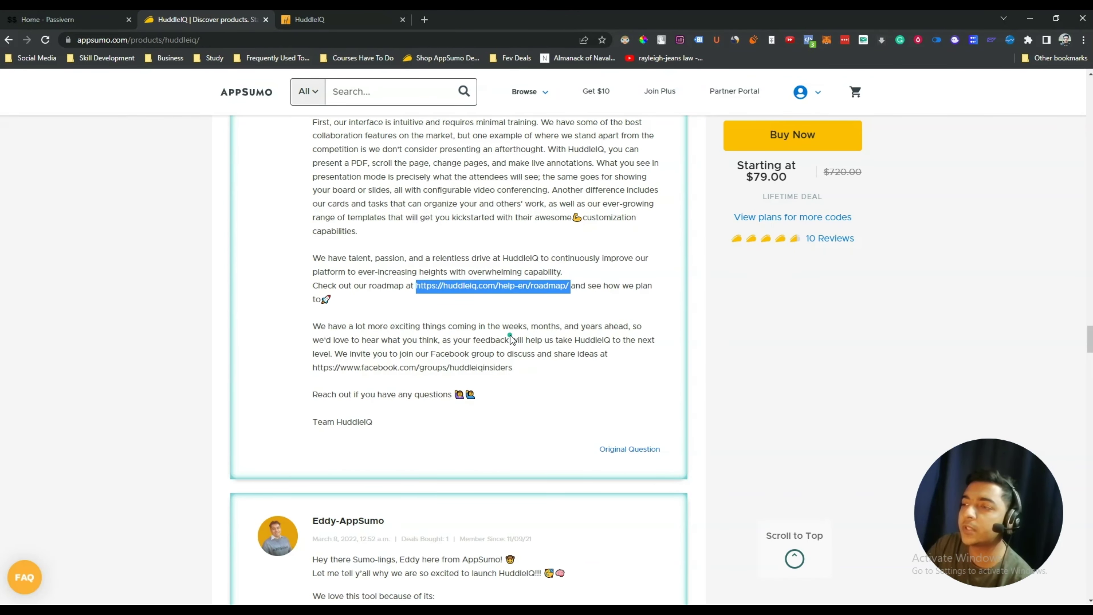
pyautogui.scroll(2, 435, 318)
pyautogui.moveTo(499, 236); pyautogui.dragTo(440, 235)
pyautogui.scroll(20, 412, 232)
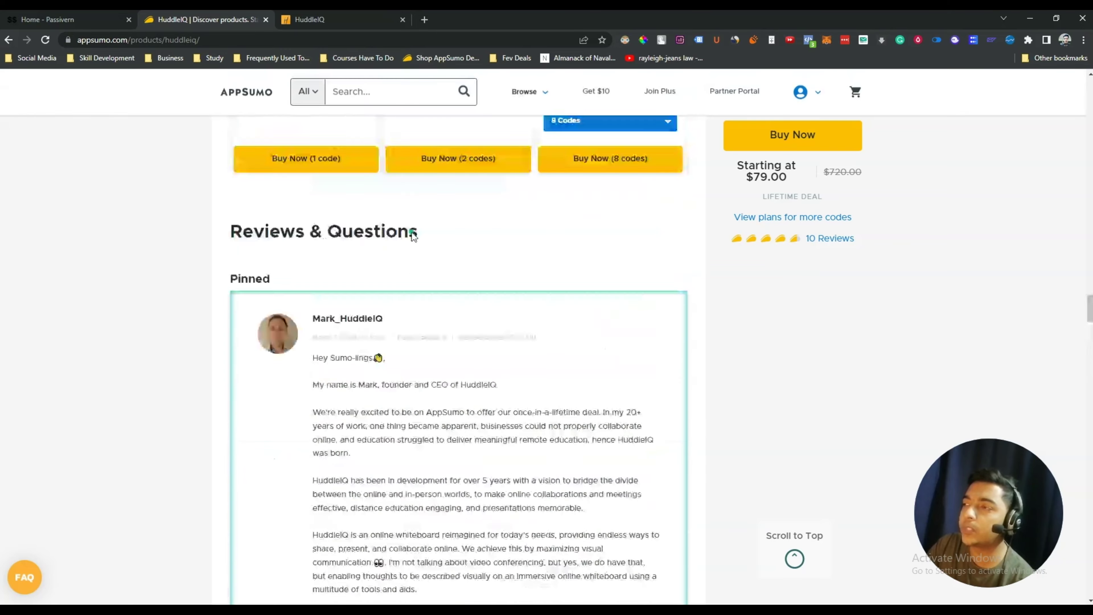
pyautogui.scroll(12, 411, 233)
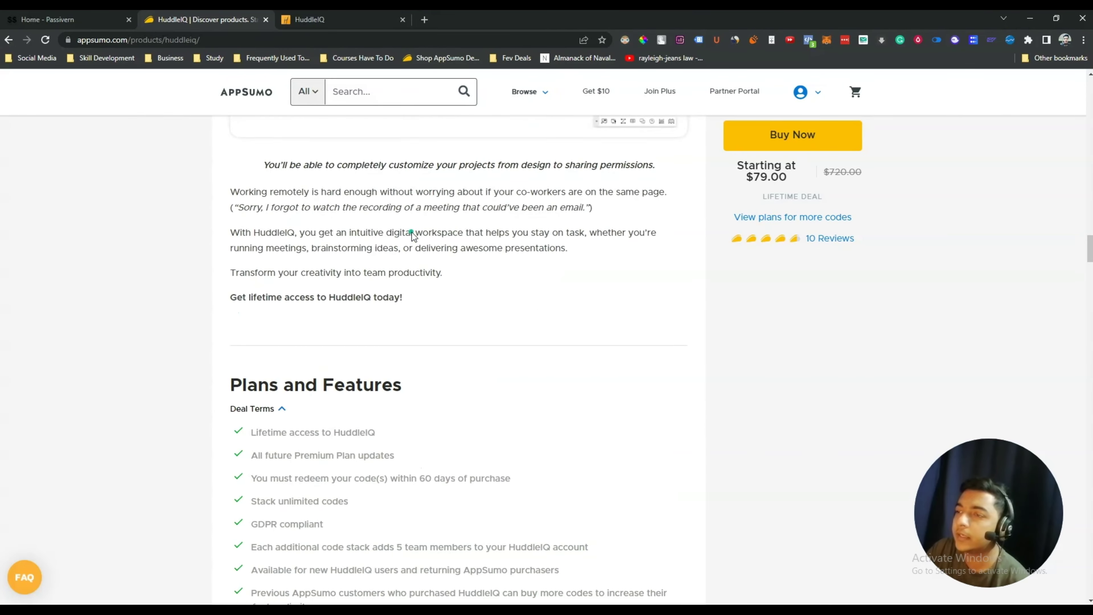
pyautogui.scroll(-20, 411, 236)
pyautogui.scroll(5, 409, 249)
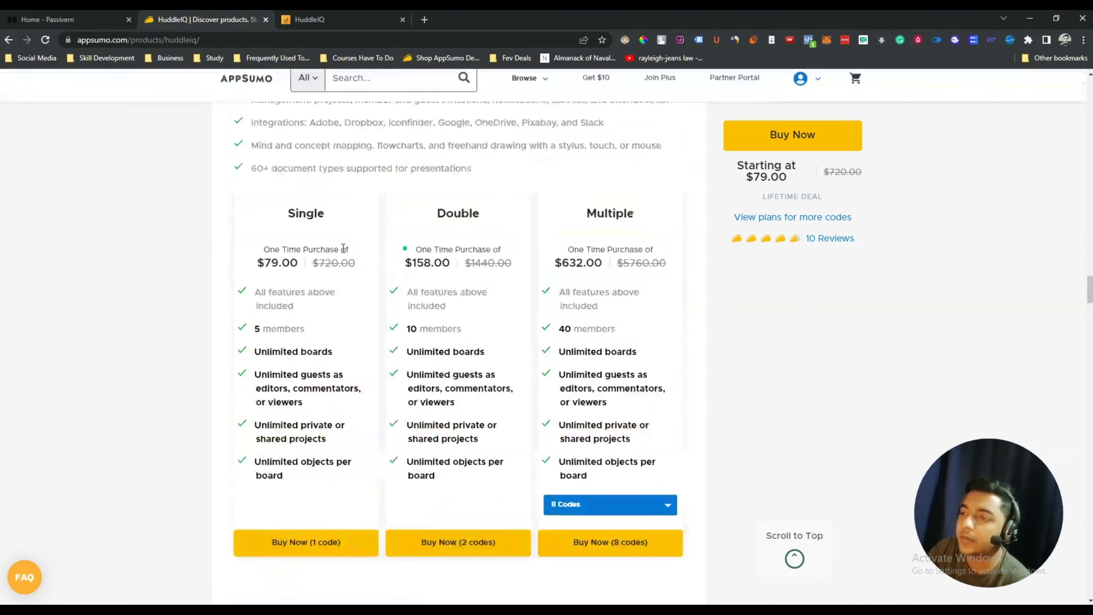
pyautogui.moveTo(407, 285); pyautogui.dragTo(435, 286)
pyautogui.click(257, 260)
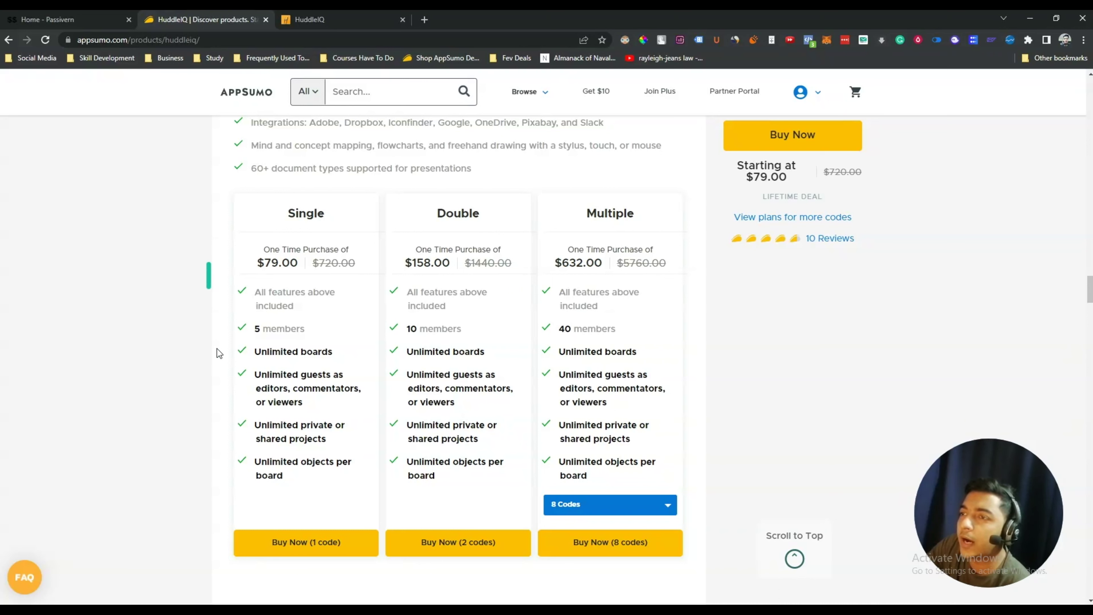
# - Switch to the HuddleIQ dashboard, start a new board named "Passivern Video" and assign it to My Project
pyautogui.click(323, 26)
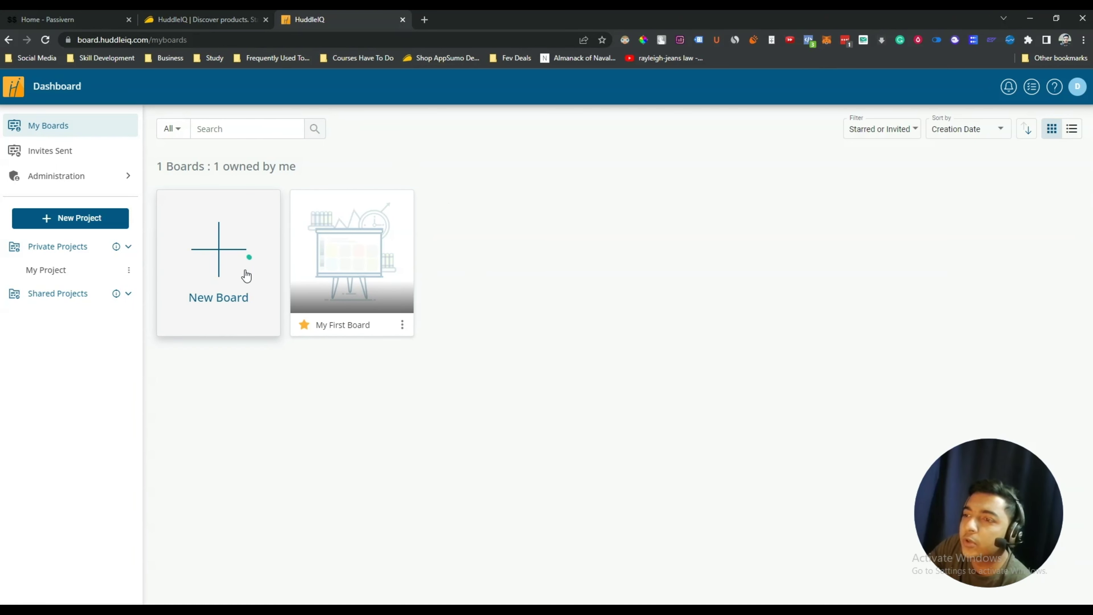
pyautogui.click(225, 259)
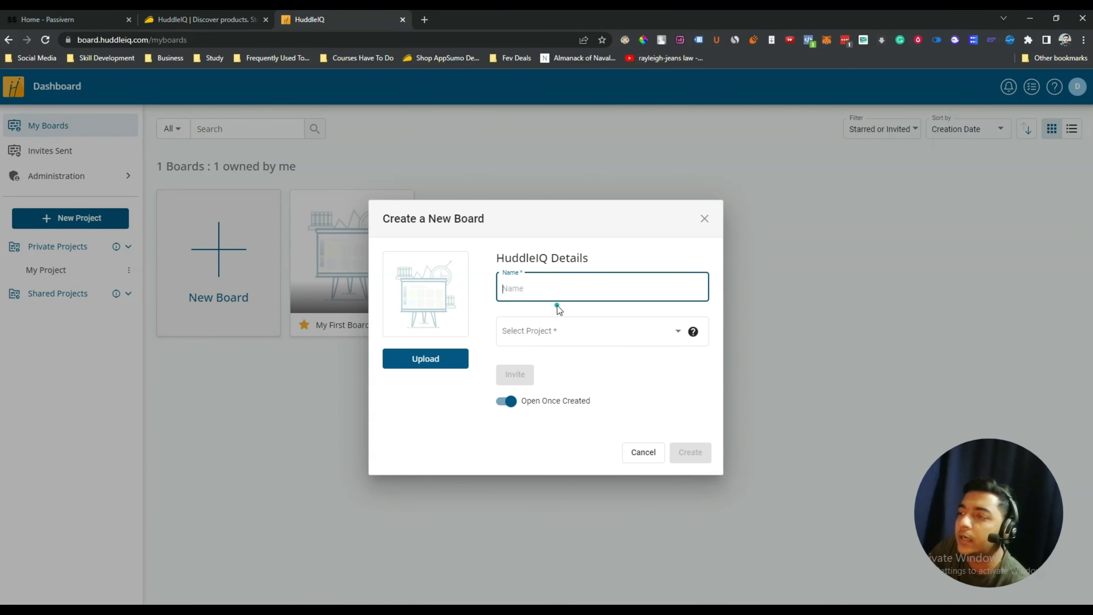
pyautogui.write('Passivern Video')
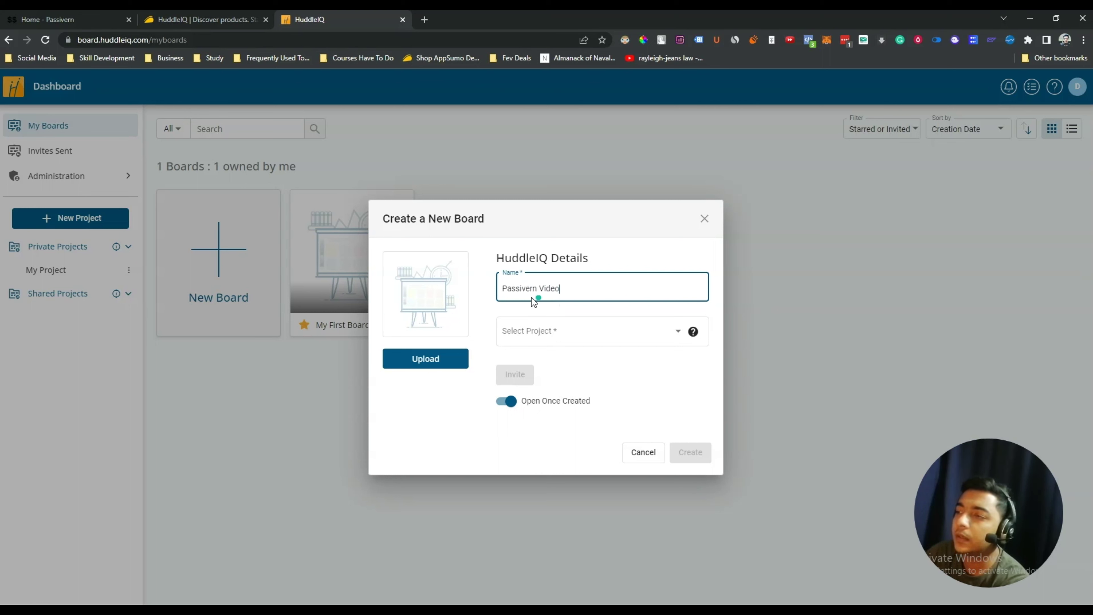
pyautogui.click(582, 328)
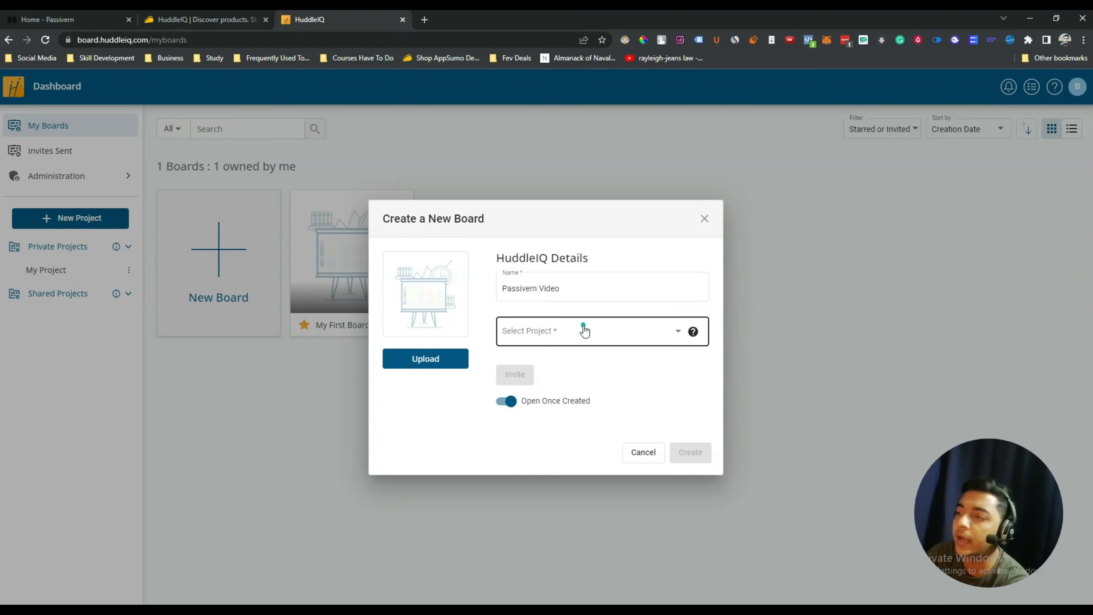
pyautogui.click(549, 338)
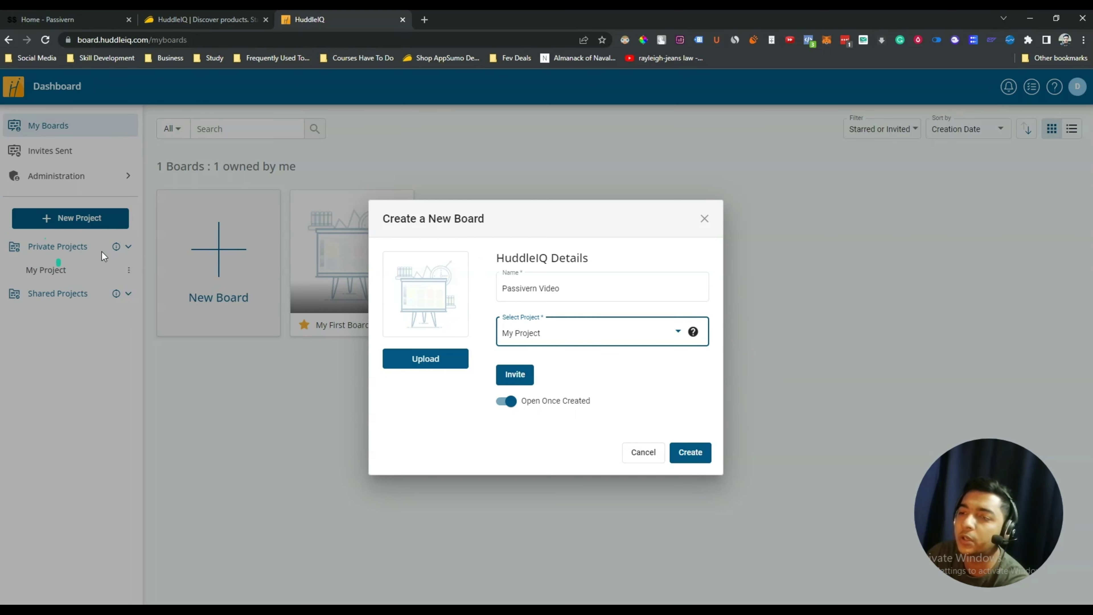
pyautogui.click(579, 333)
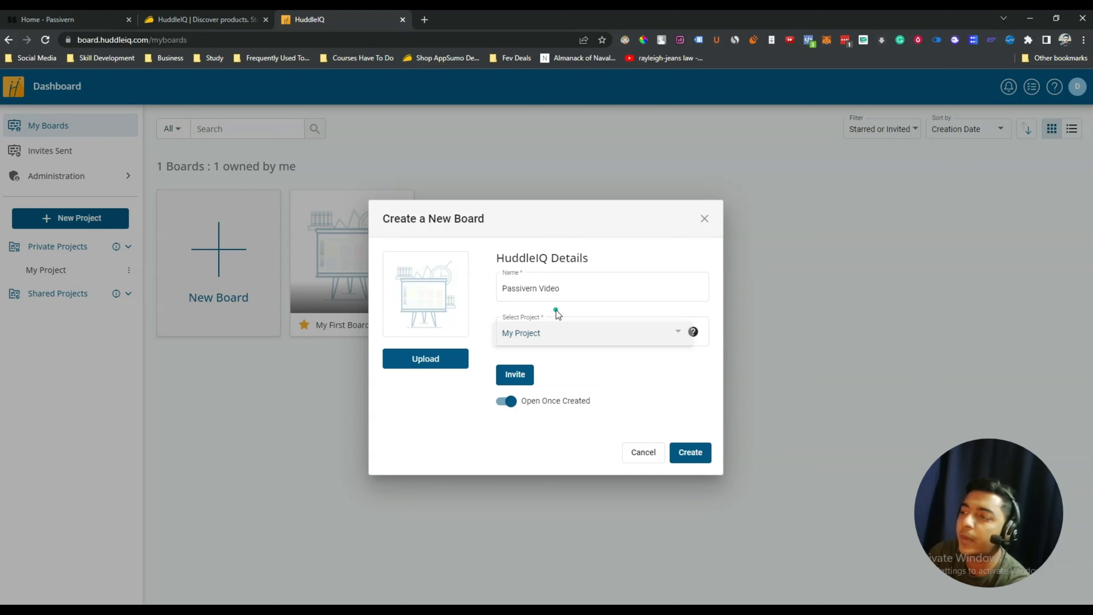
pyautogui.click(530, 331)
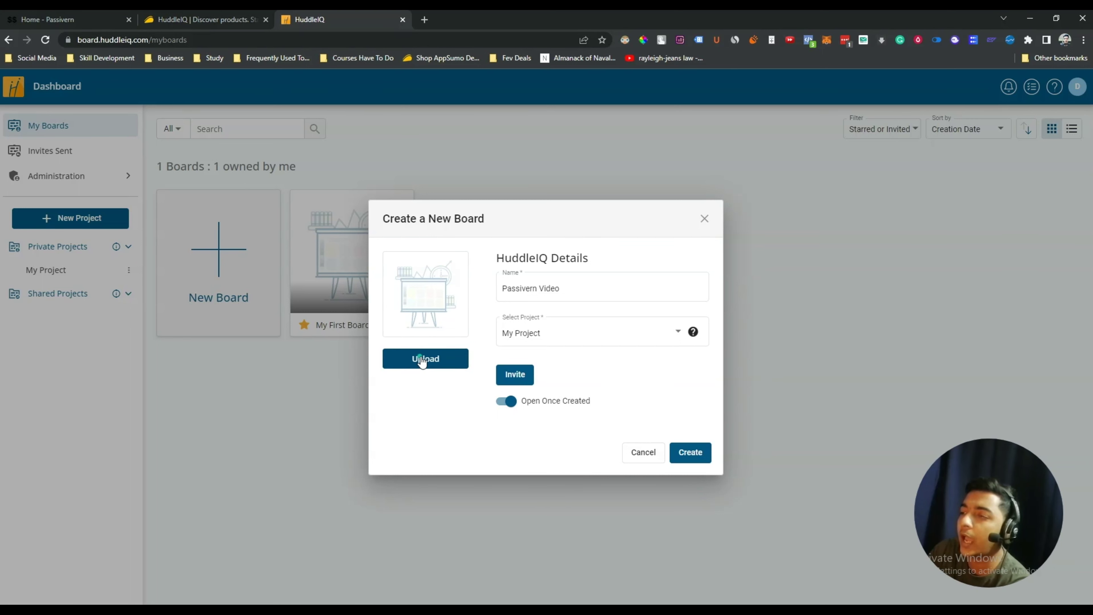
# - Upload PASSIVERN Big.png from Downloads as the new board's cover image, then create and open the Passivern Video board
pyautogui.click(438, 361)
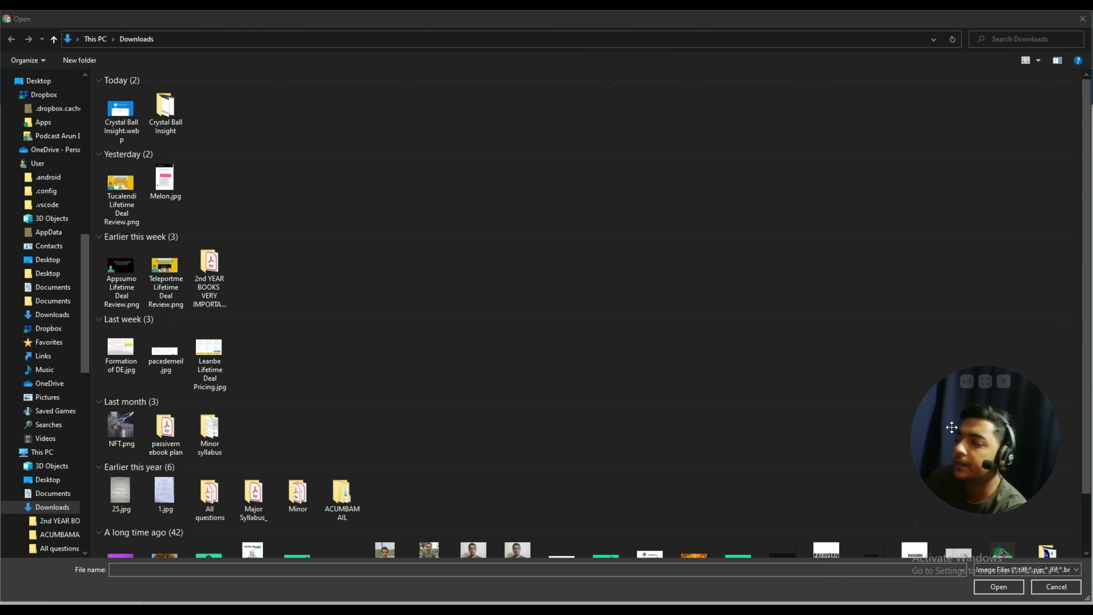
pyautogui.scroll(-2, 901, 539)
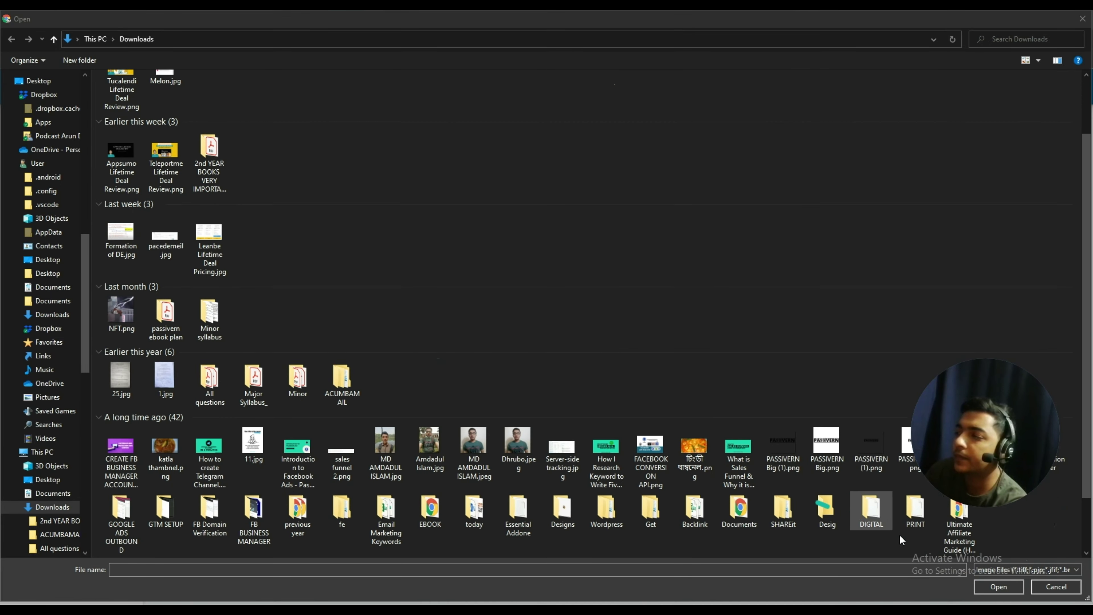
pyautogui.click(827, 447)
pyautogui.click(992, 584)
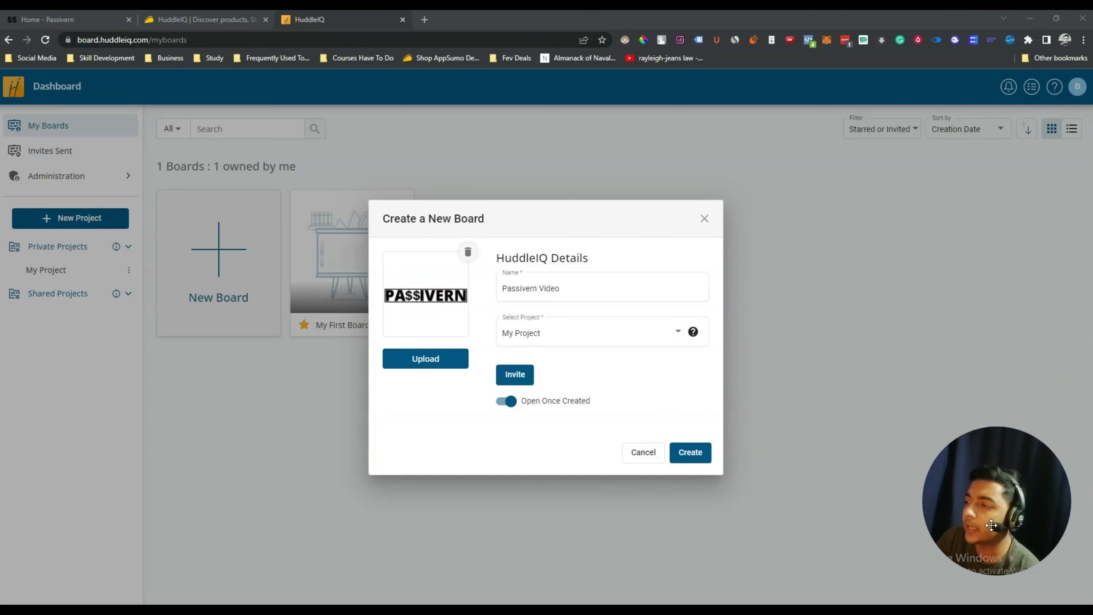
pyautogui.click(685, 451)
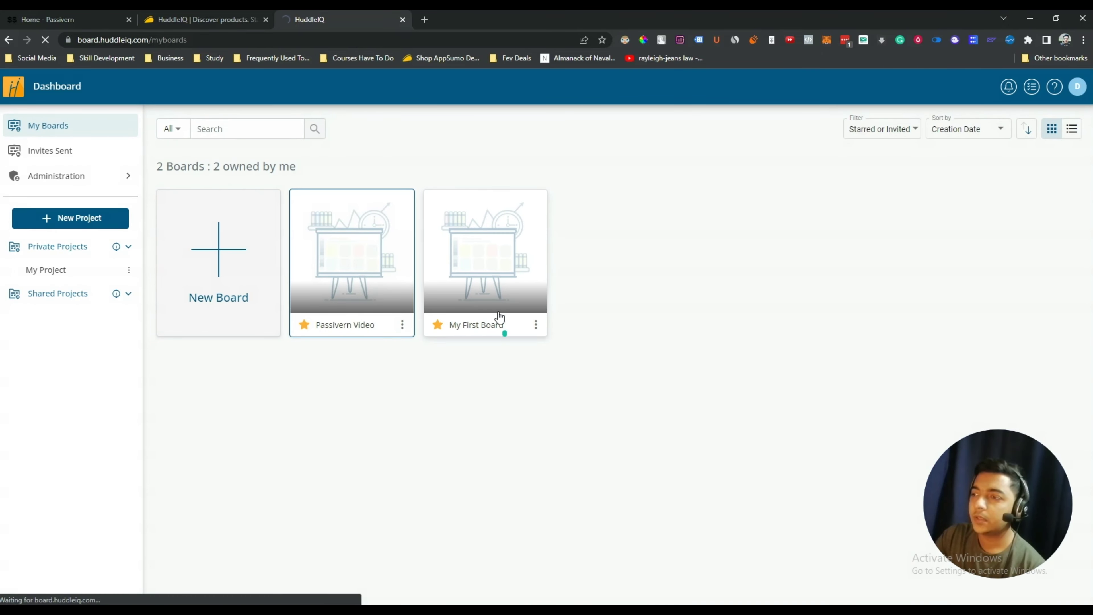
pyautogui.click(332, 267)
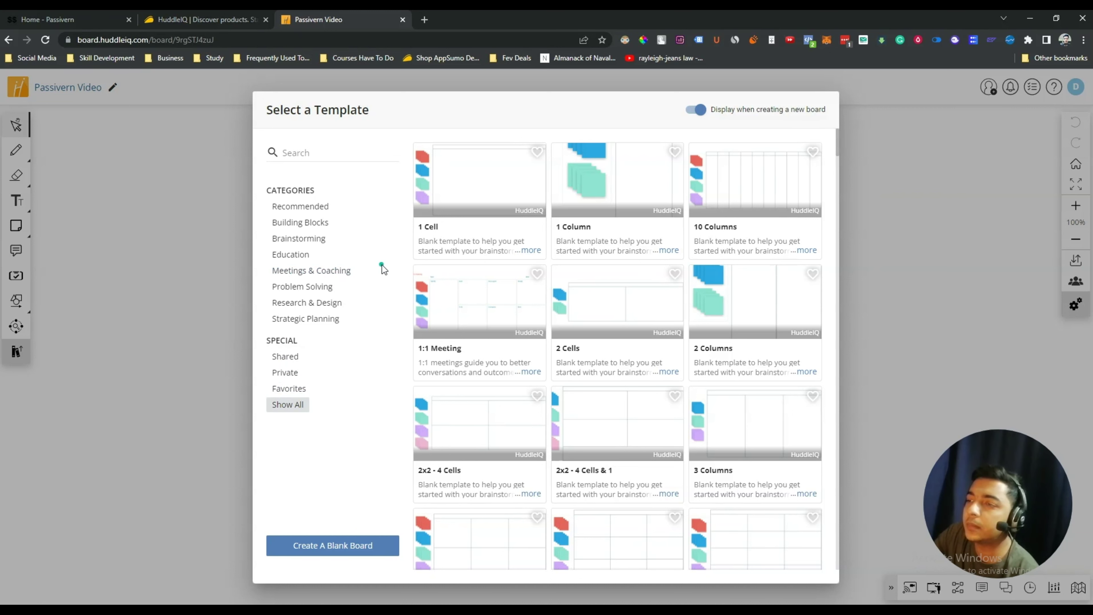
# - Filter the board templates to Meetings & Coaching and browse them from 1:1 Meeting down to Social Media Planner
pyautogui.click(323, 275)
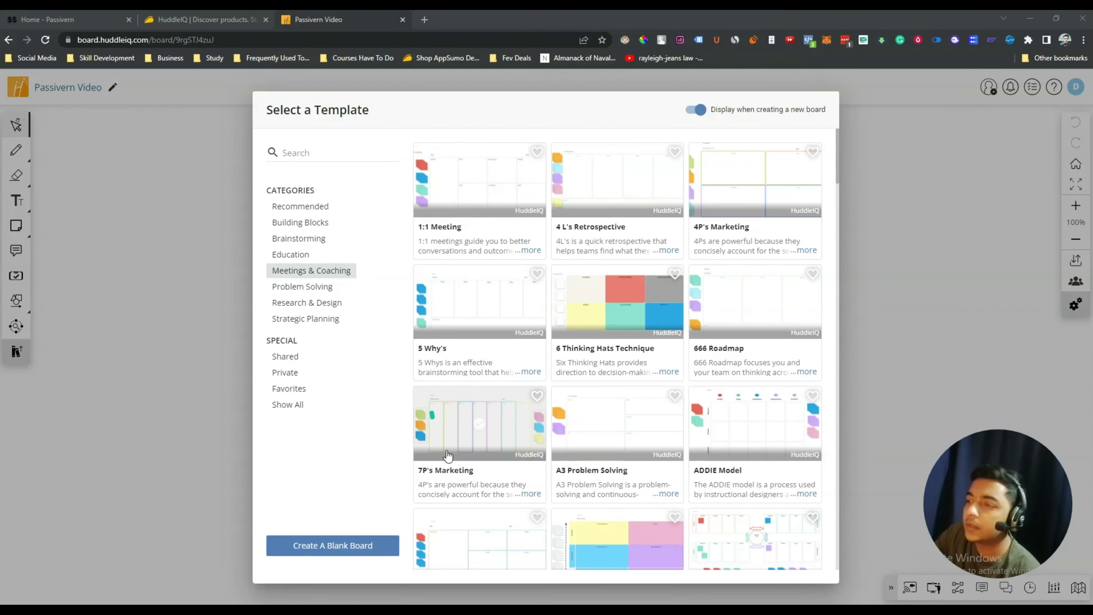
pyautogui.scroll(-5, 702, 253)
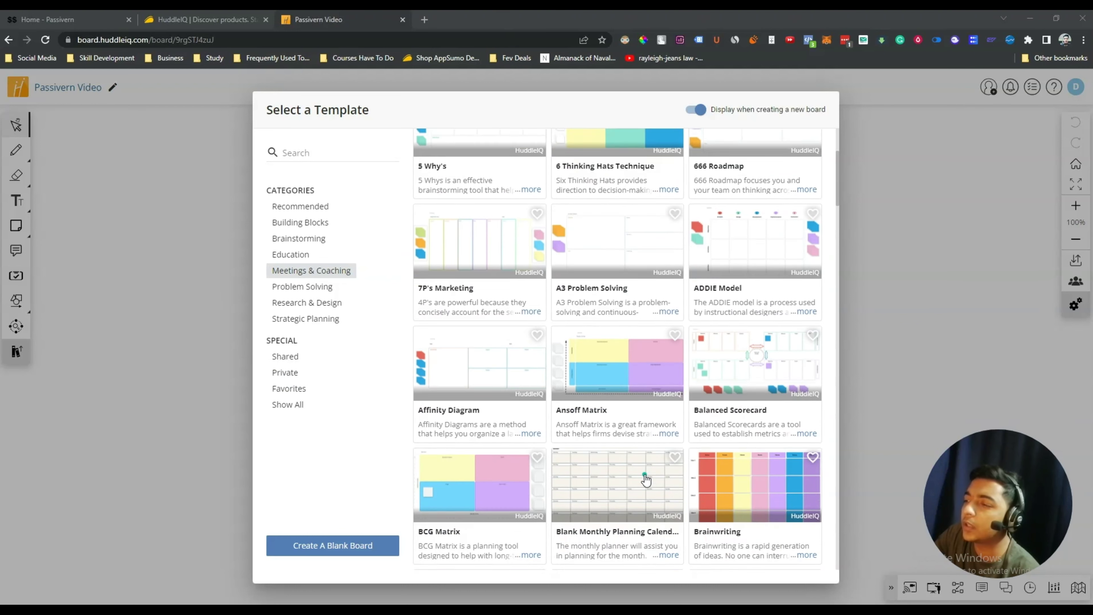
pyautogui.scroll(-4, 636, 258)
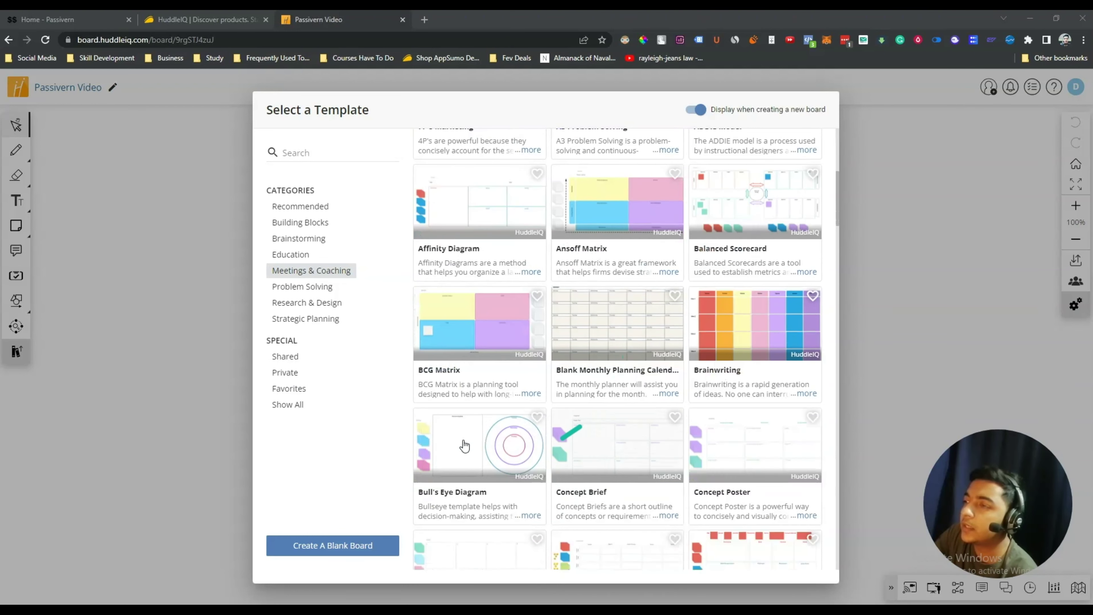
pyautogui.scroll(-4, 651, 449)
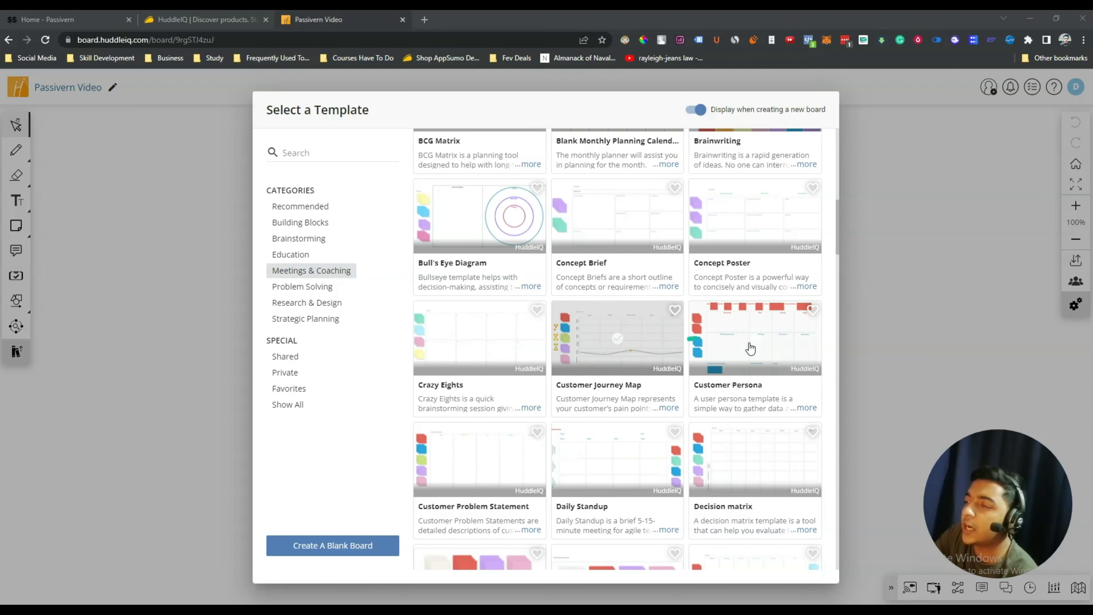
pyautogui.scroll(-12, 600, 369)
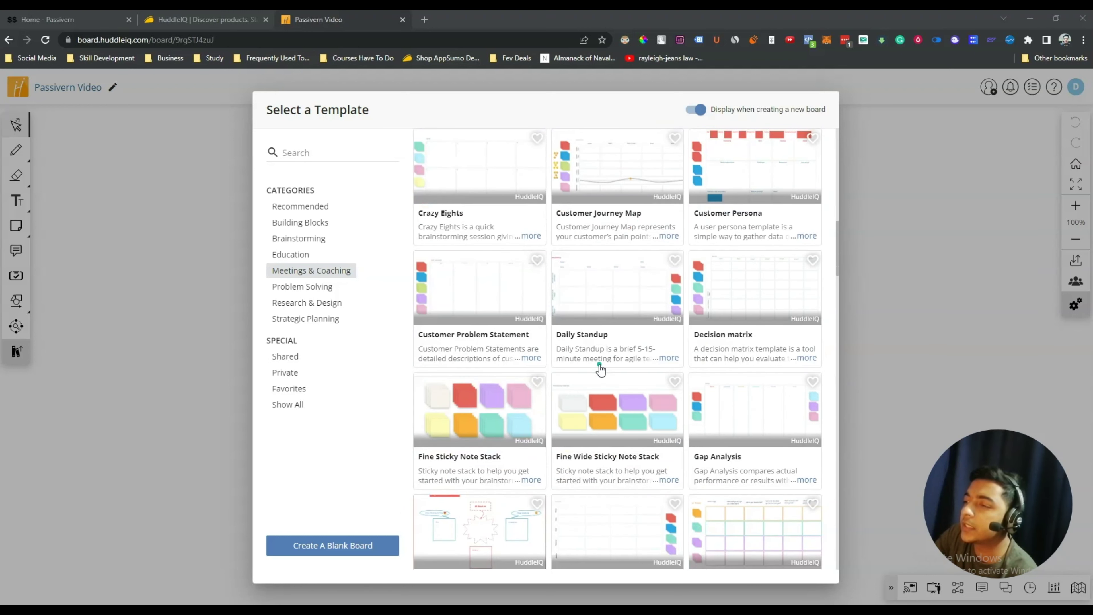
pyautogui.scroll(-4, 601, 369)
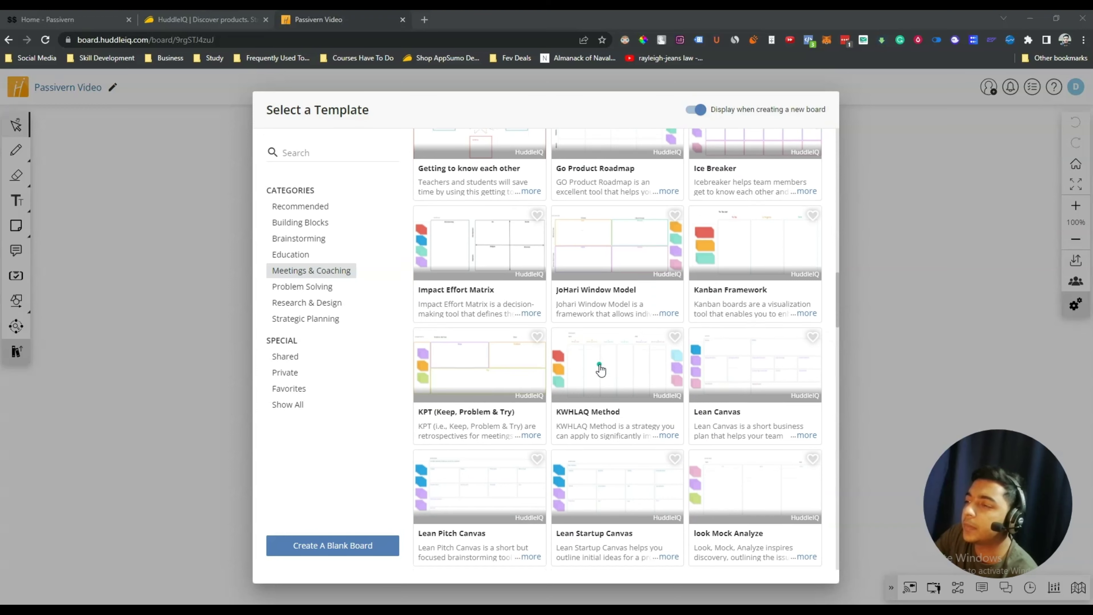
pyautogui.scroll(-6, 643, 357)
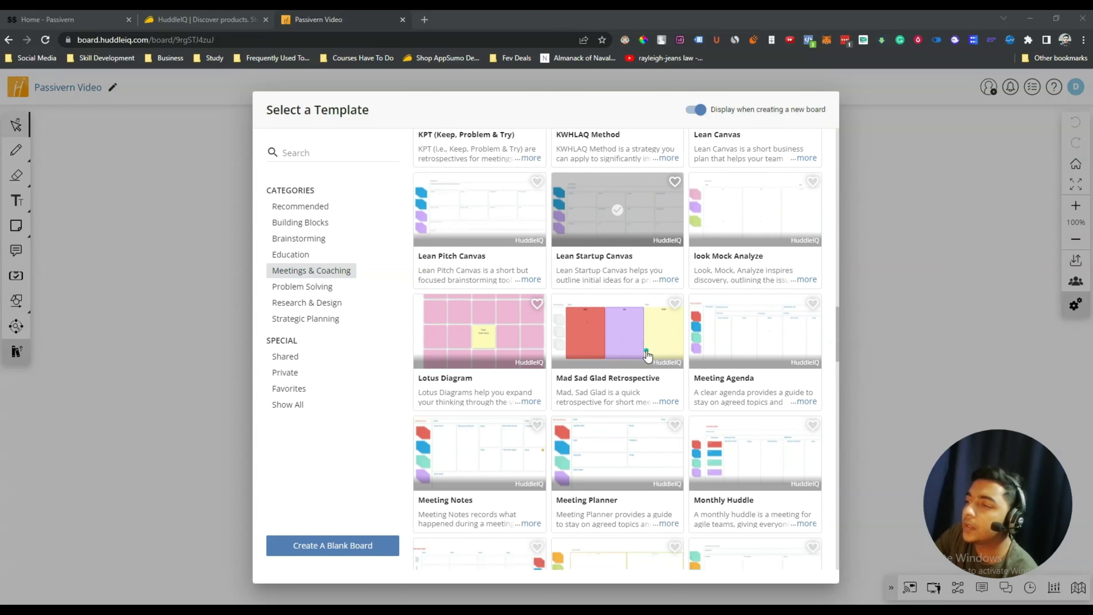
pyautogui.scroll(-6, 648, 356)
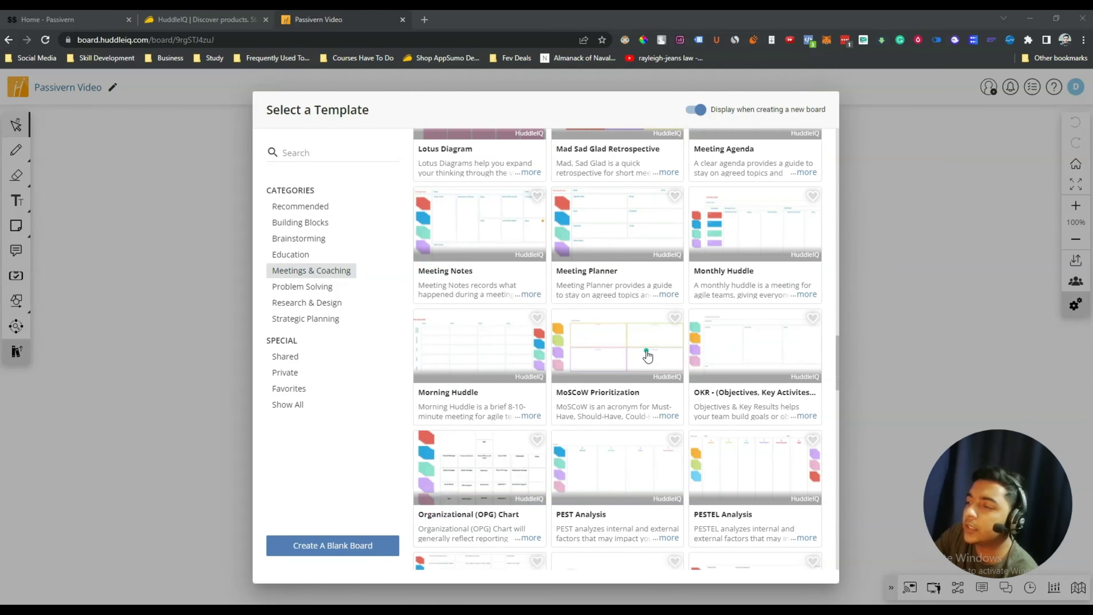
pyautogui.scroll(-6, 648, 357)
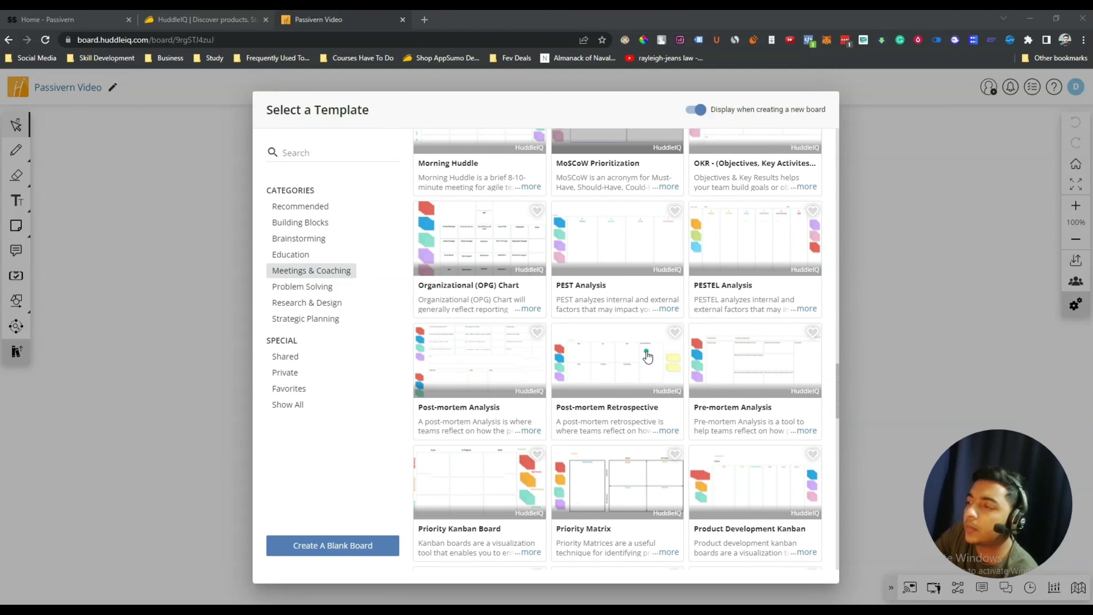
pyautogui.scroll(-9, 647, 356)
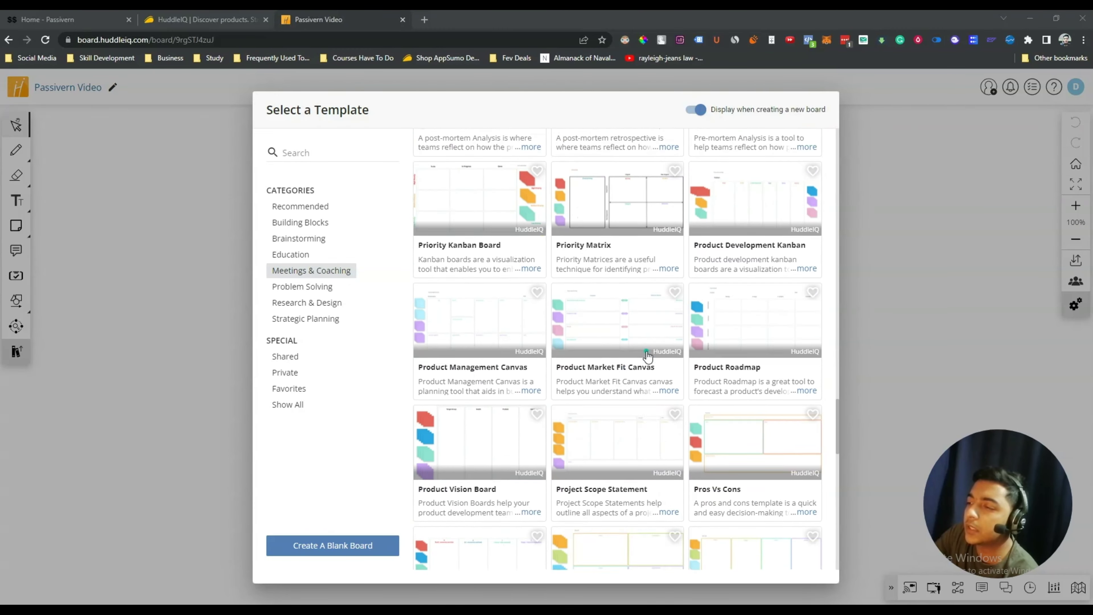
pyautogui.scroll(-5, 647, 356)
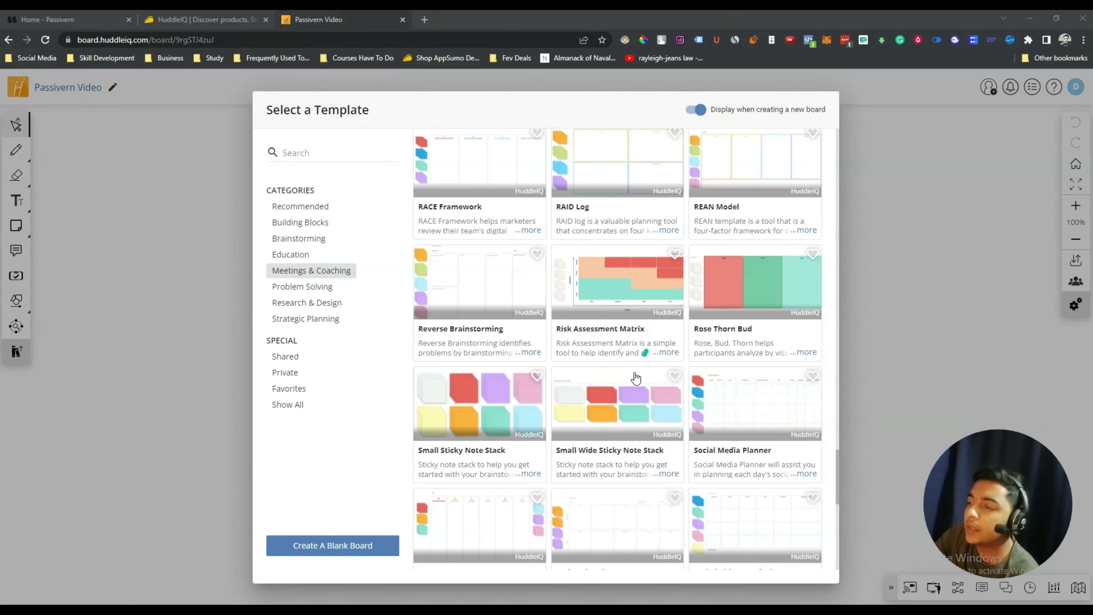
# - Review the Meetings & Coaching templates again in reverse, back to the first ones such as 1:1 Meeting and 4 L's Retrospective
pyautogui.scroll(20, 611, 436)
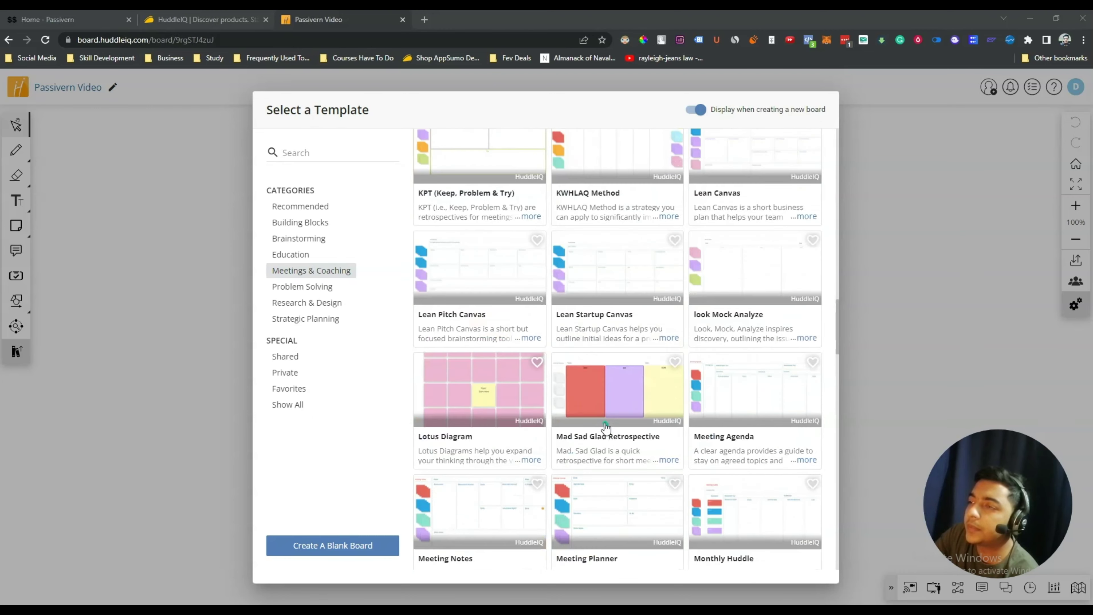
pyautogui.scroll(9, 606, 429)
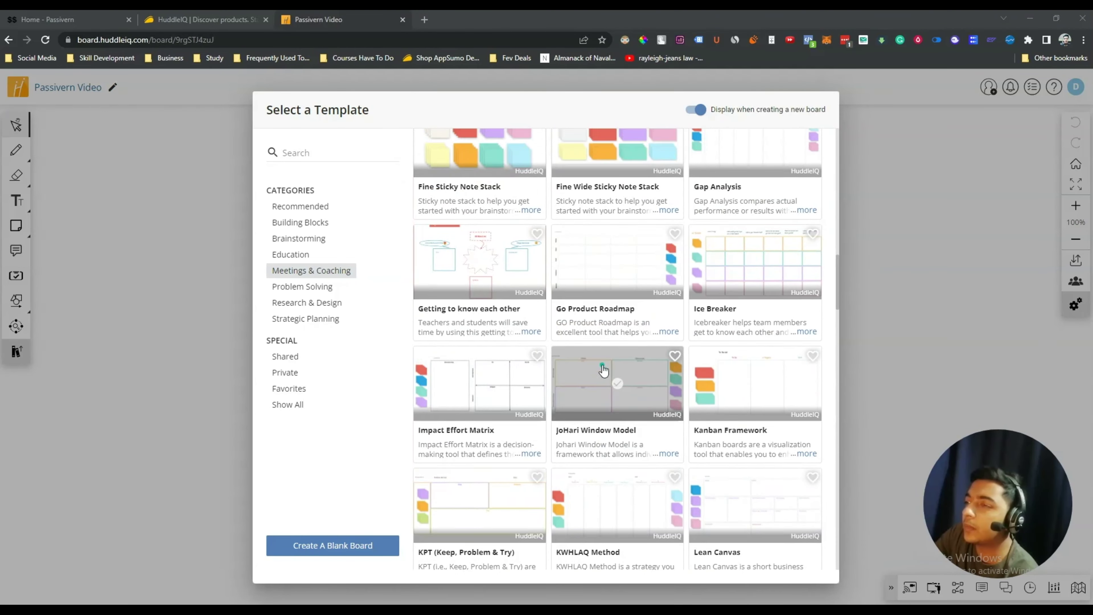
pyautogui.scroll(-3, 610, 476)
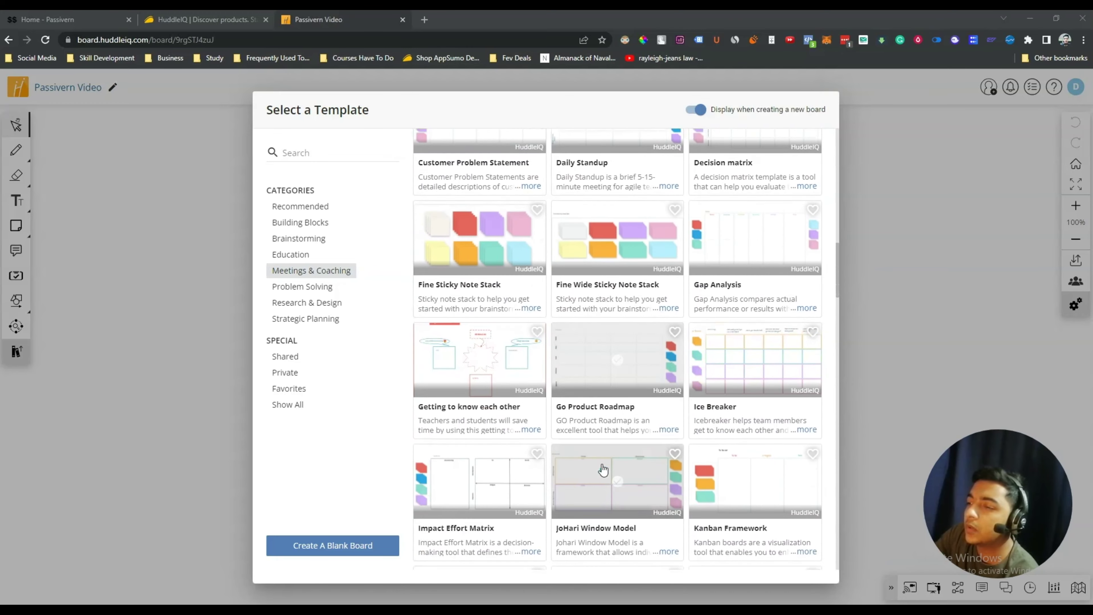
pyautogui.scroll(4, 602, 465)
pyautogui.scroll(3, 603, 459)
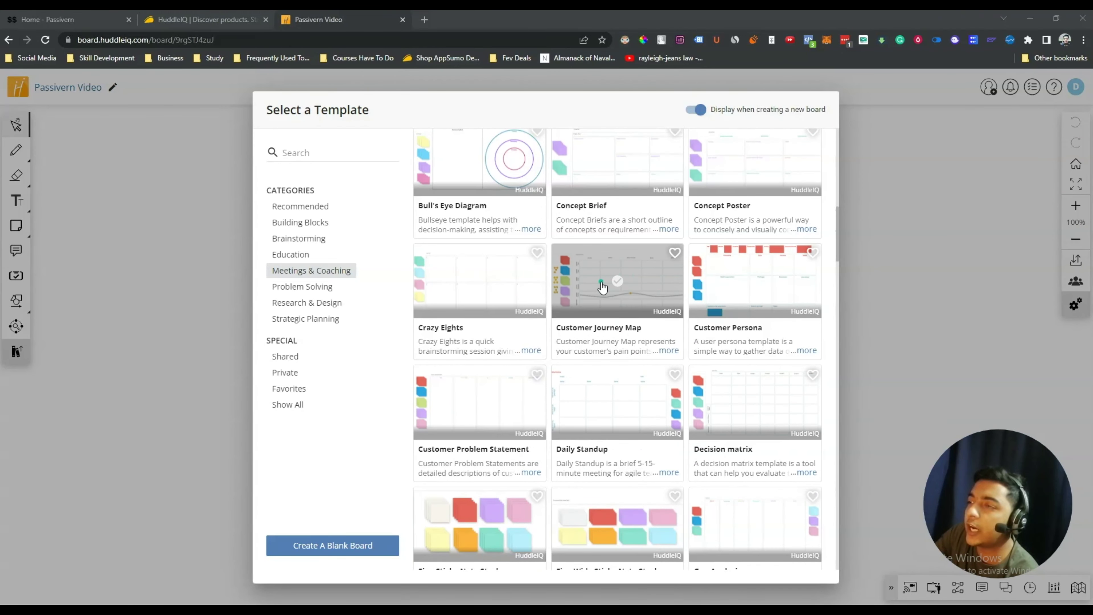
pyautogui.scroll(4, 602, 288)
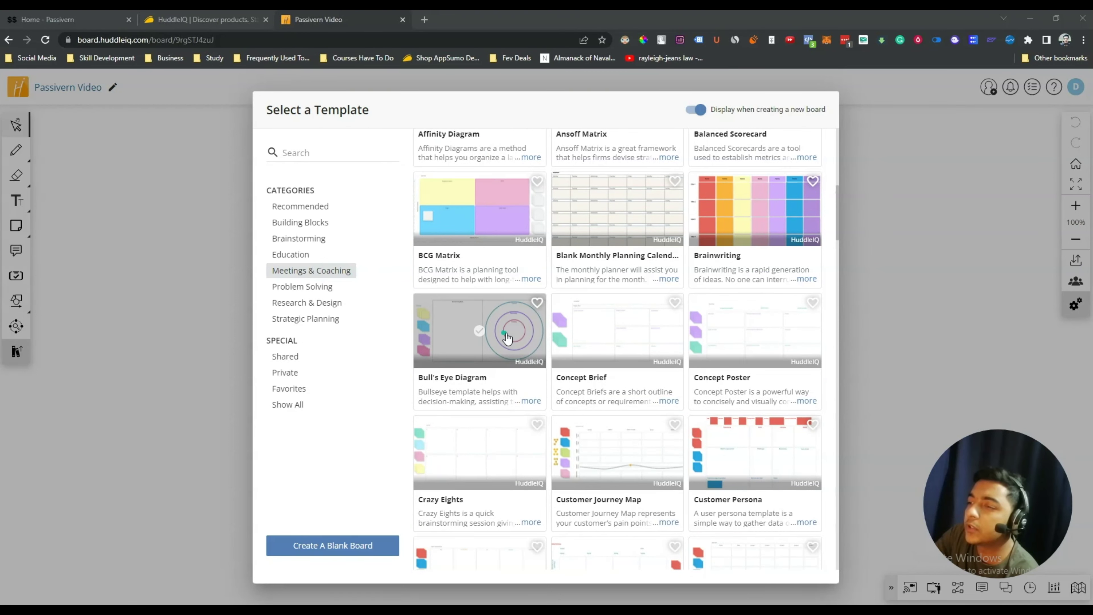
pyautogui.scroll(1, 610, 334)
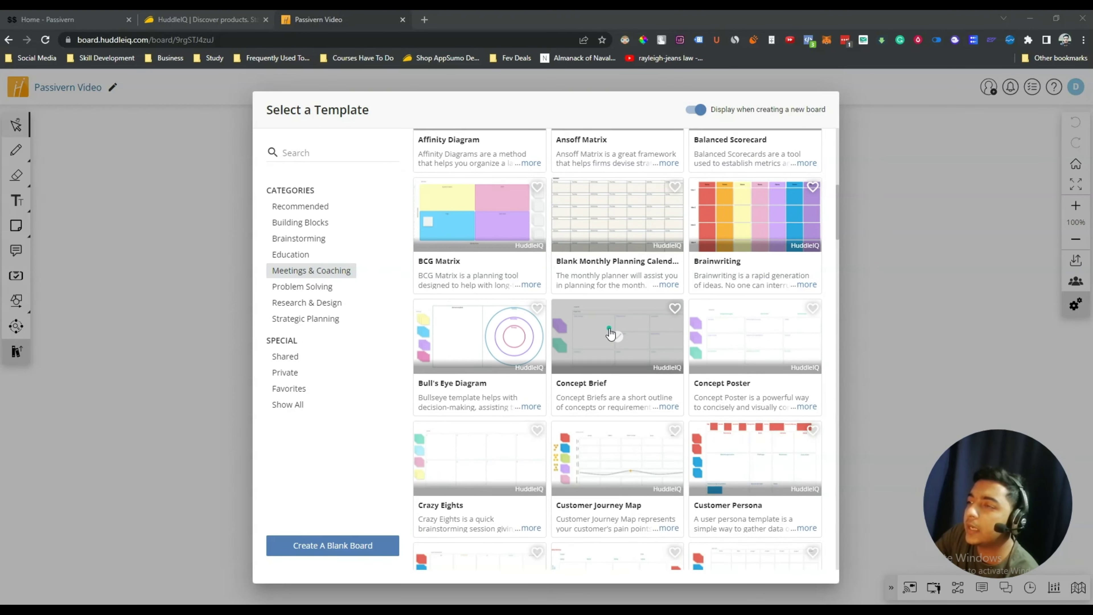
pyautogui.scroll(9, 610, 333)
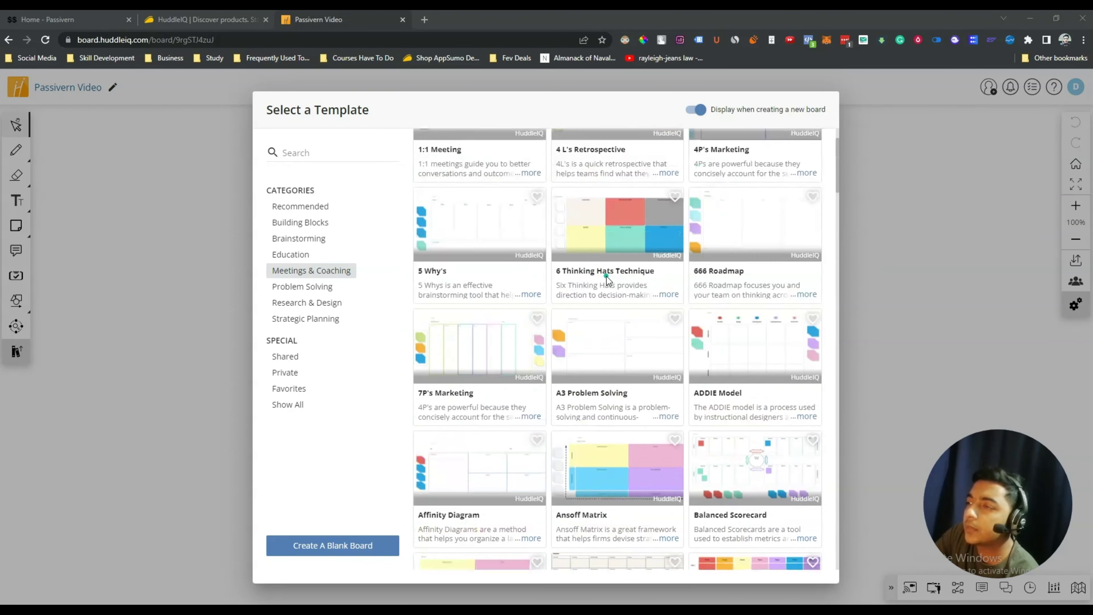
pyautogui.scroll(2, 607, 276)
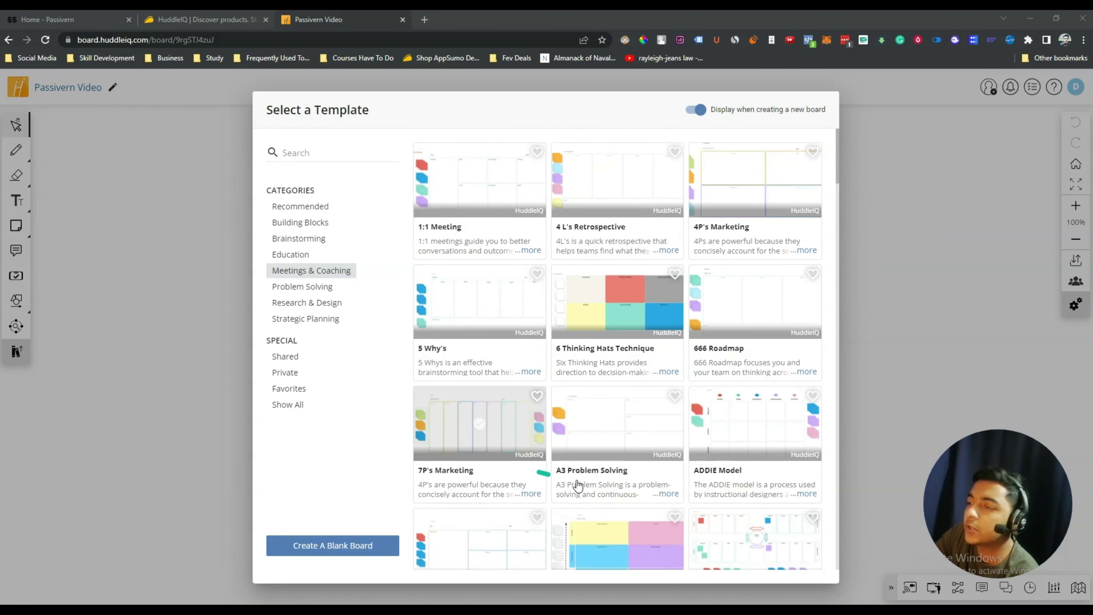